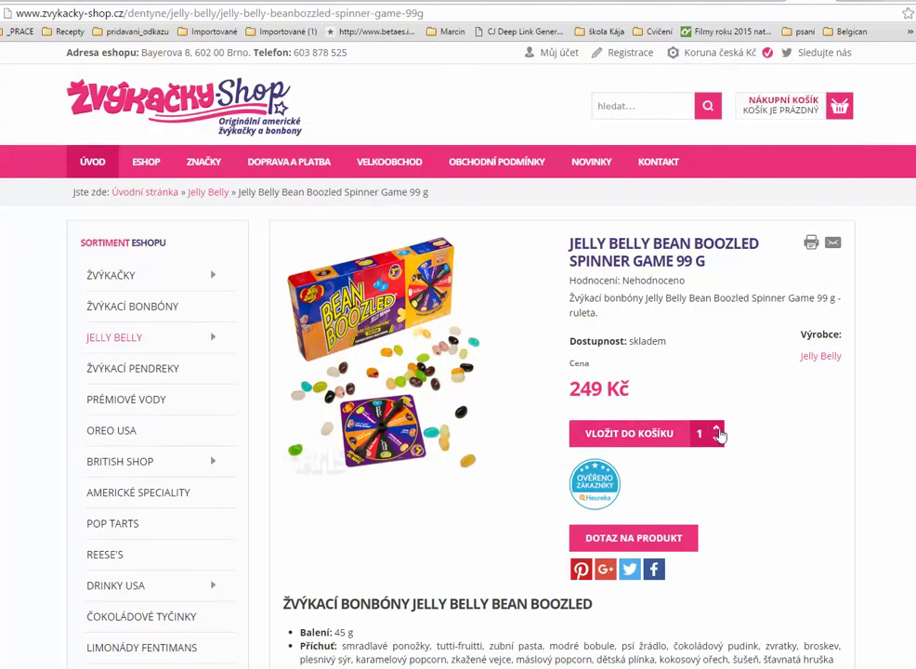
Step: Raise the Jelly Belly Bean Boozled Spinner Game order quantity from 1 to 2
left_click(717, 429)
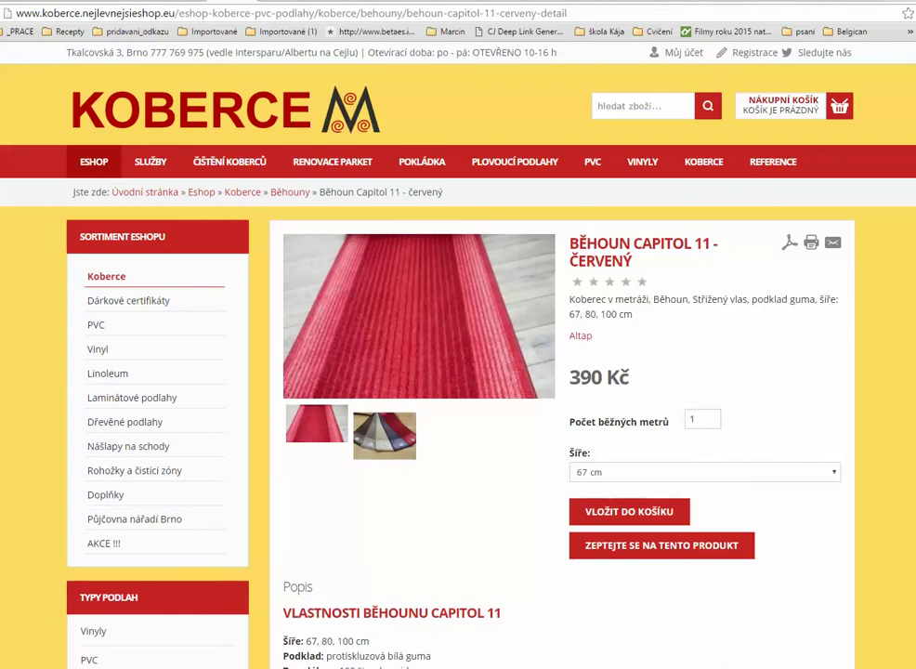
Step: Order the Běhoun Capitol 11 runner at 80 cm width and 6.5 running metres (3185 Kč)
left_click(705, 419)
type(",3")
type(".3")
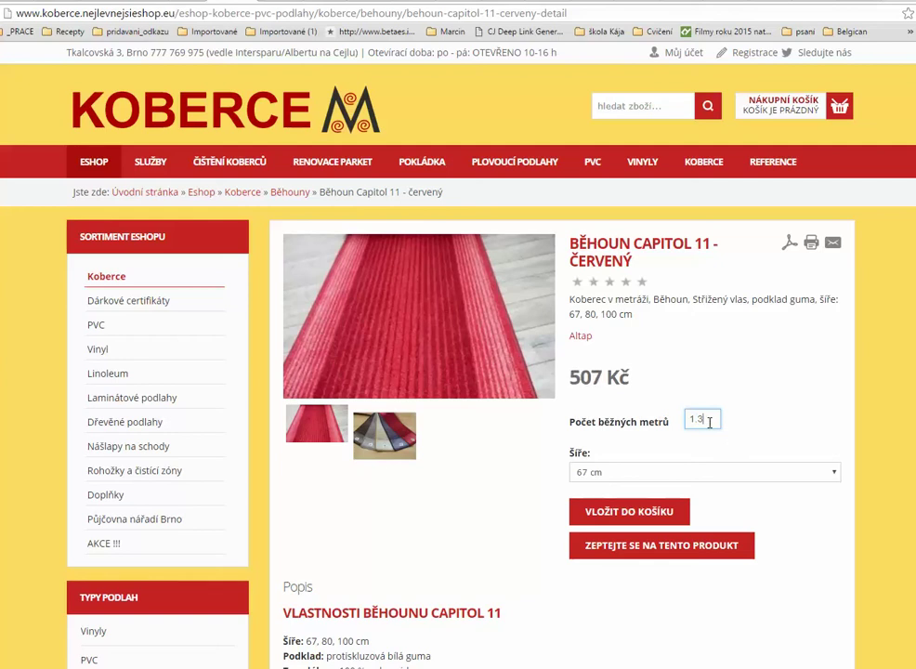
type("6")
key("BackSpace")
key("BackSpace")
type("9")
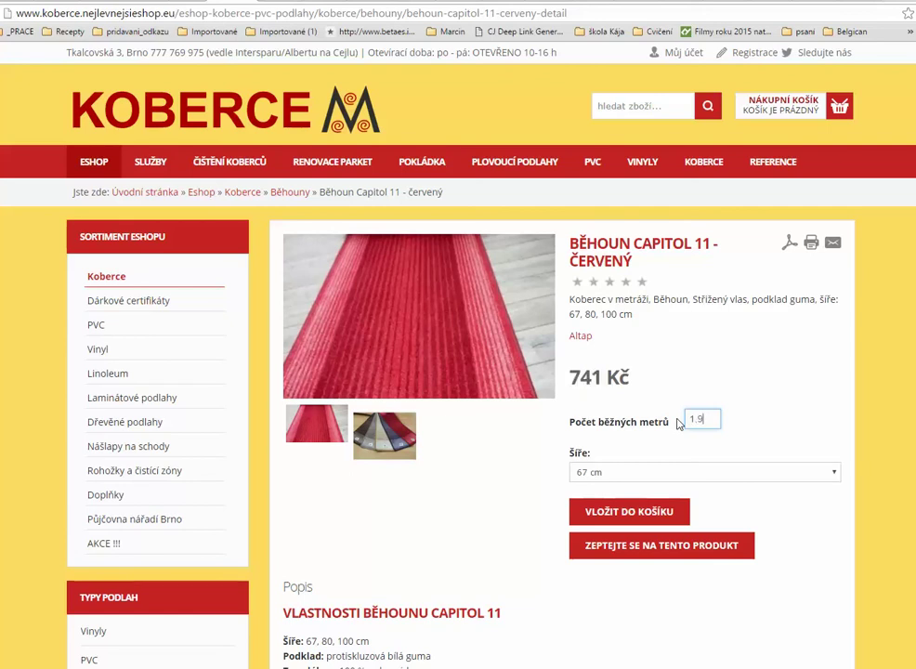
left_click(630, 476)
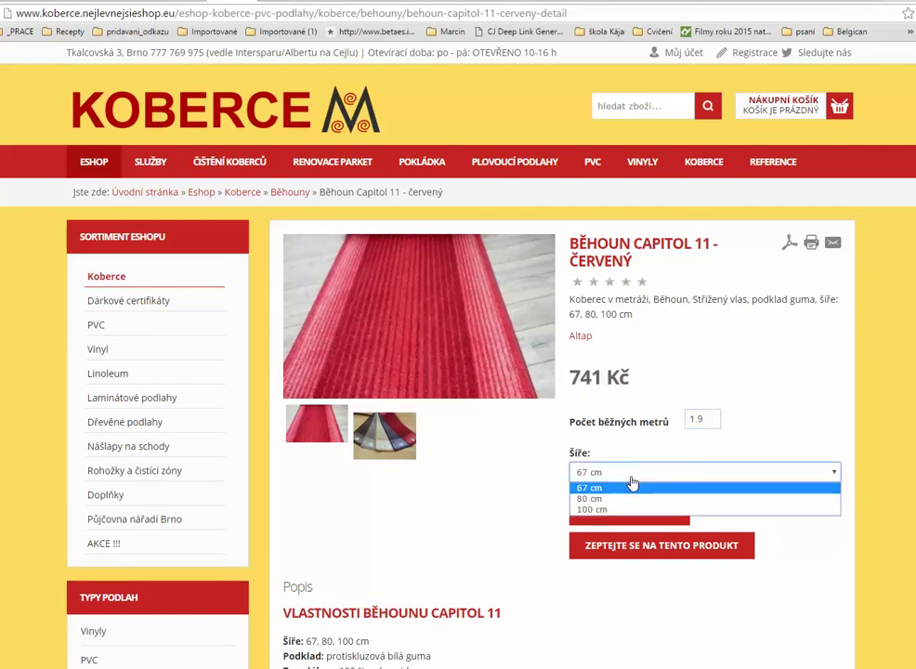
left_click(629, 502)
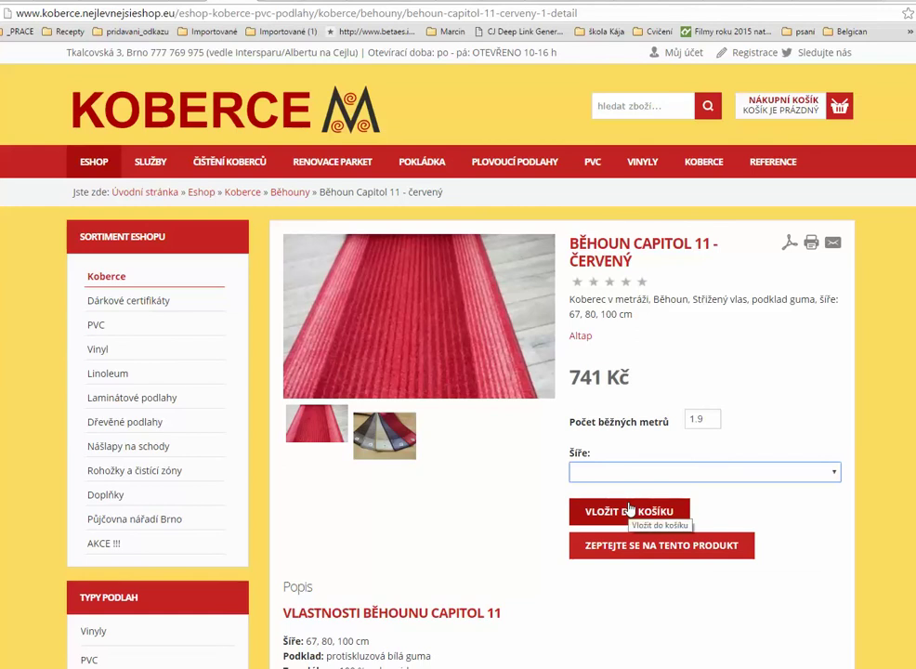
double_click(693, 419)
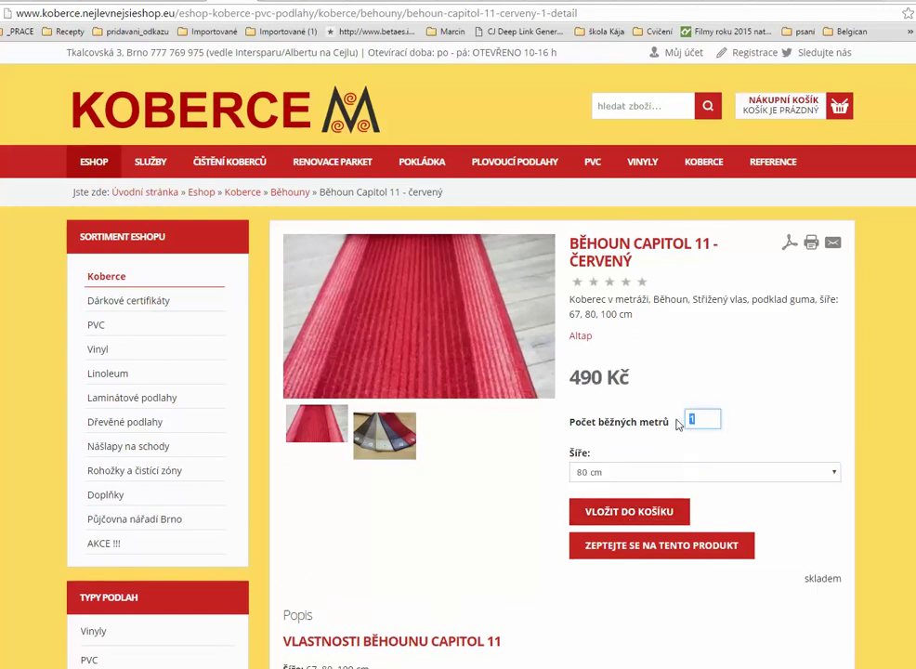
type("6.5")
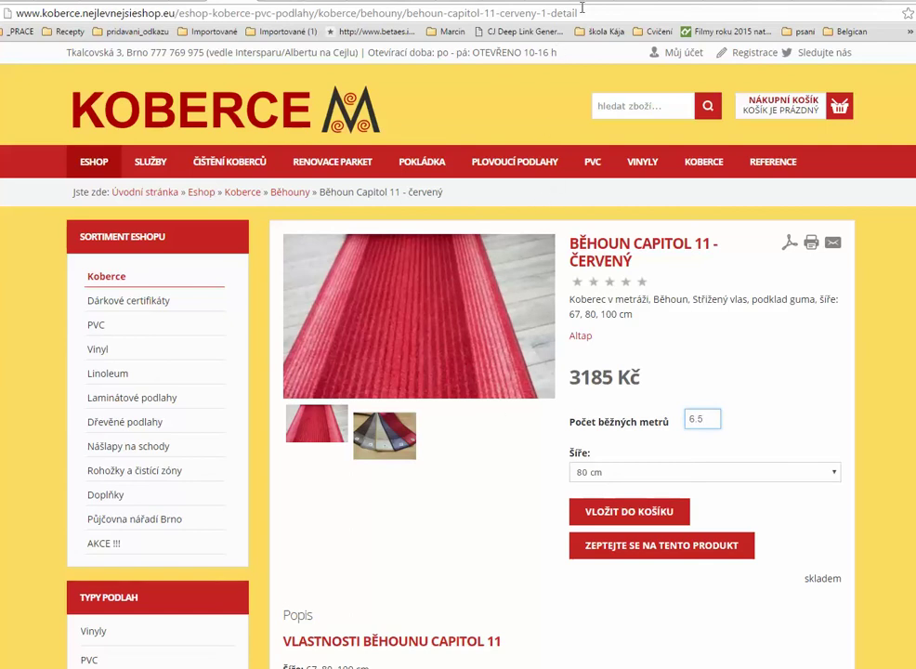
Step: In the custom-size demo, try the 2 Dimensions variant with a length of 3
key("ctrl+Tab")
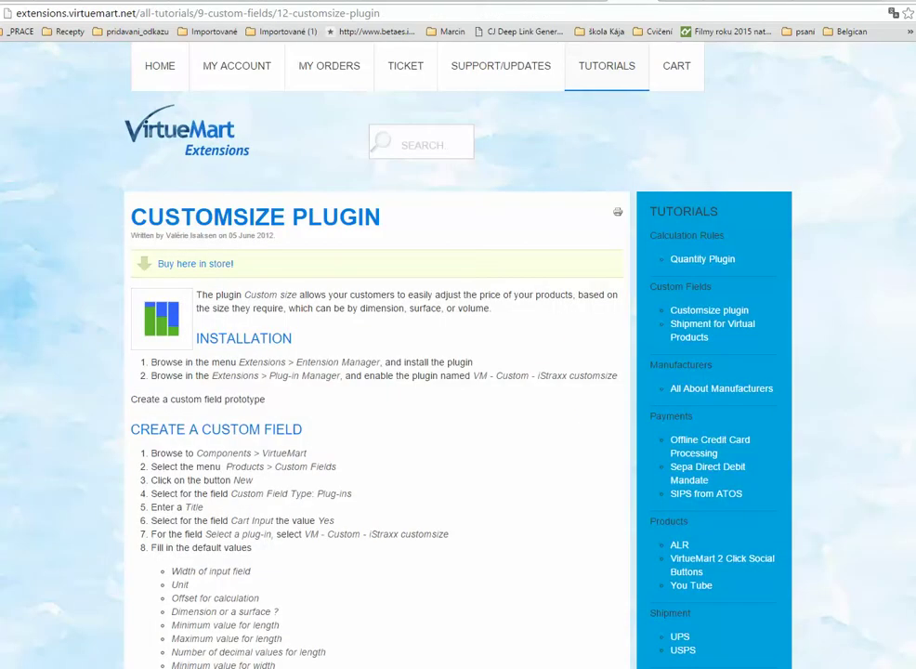
key("ctrl+Tab")
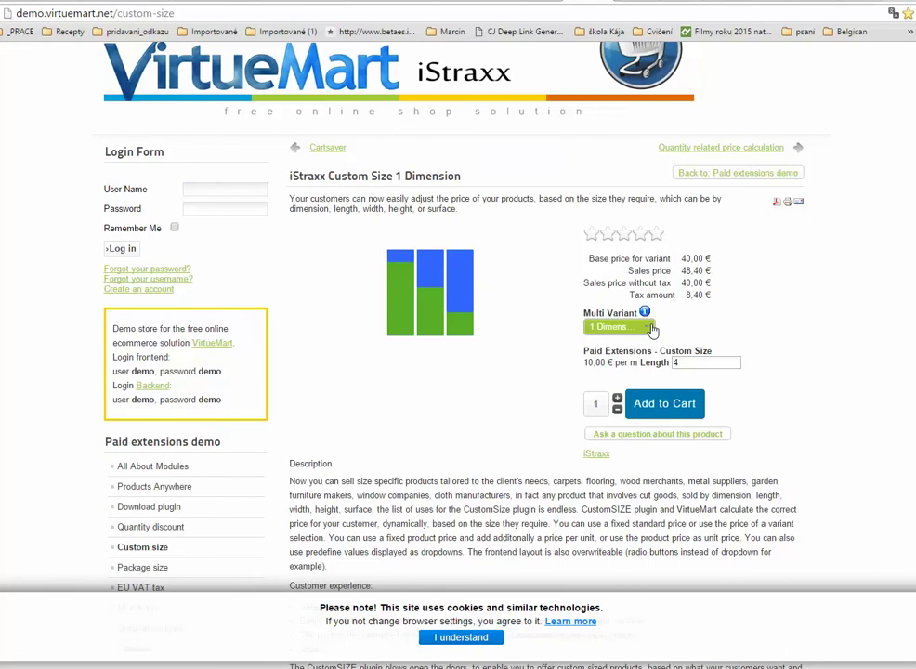
left_click(649, 330)
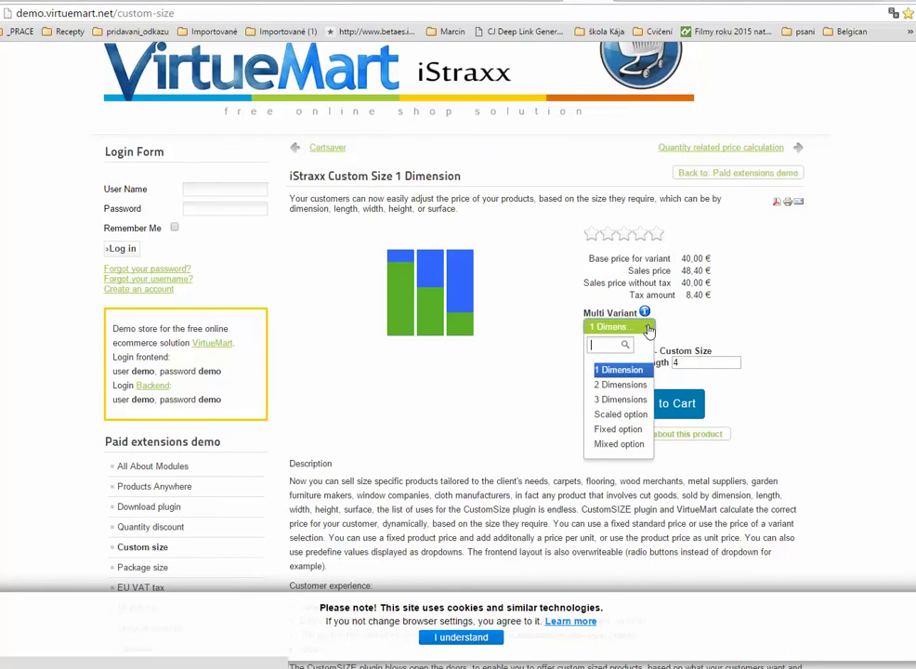
left_click(624, 383)
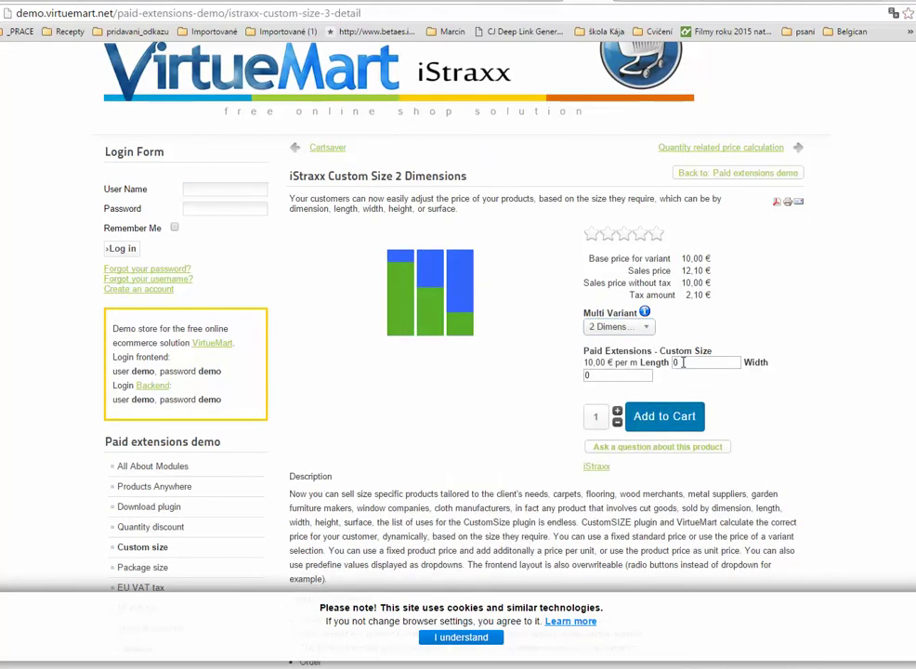
left_click_drag(682, 363, 662, 364)
type("3")
key("Tab")
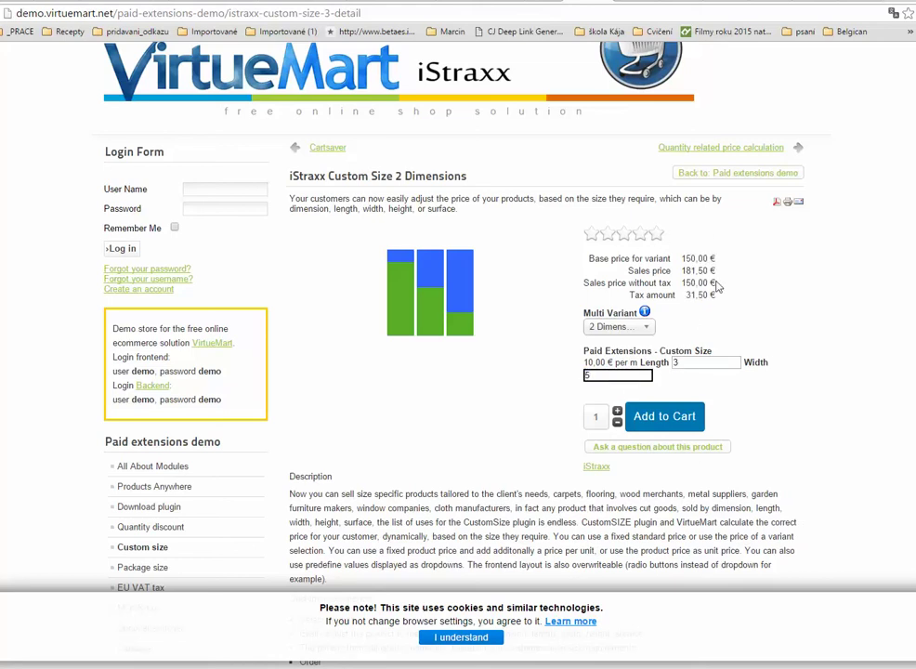
Step: Try the 3 Dimensions variant, then go to the iStraxx Custom Size product page
left_click(620, 326)
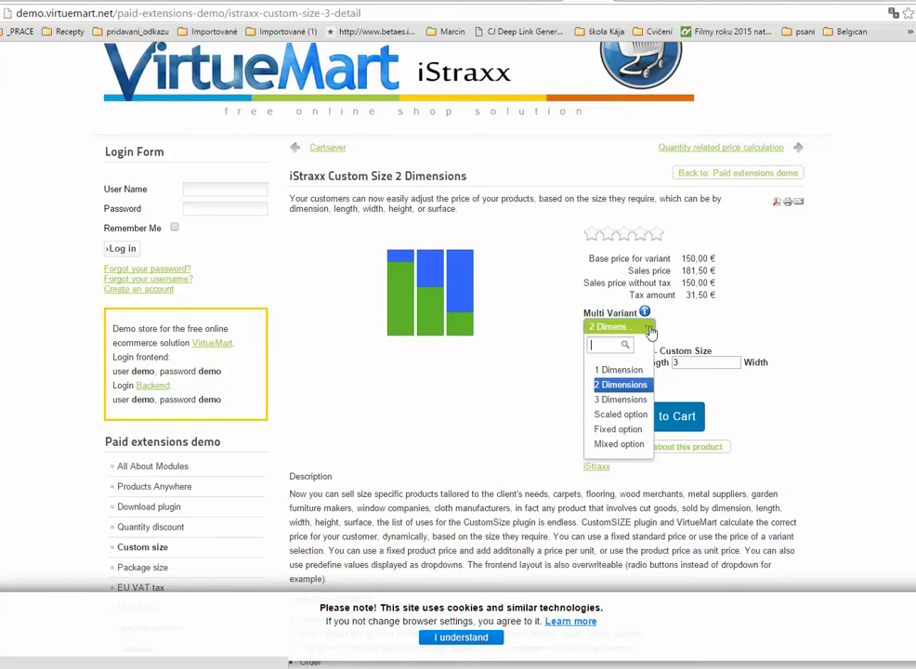
left_click(633, 401)
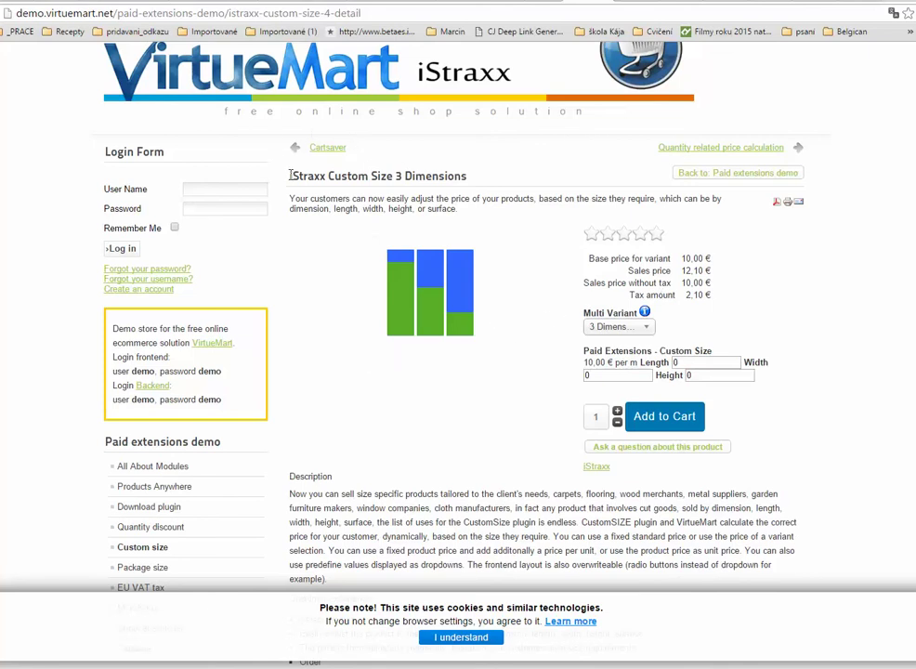
left_click_drag(290, 175, 393, 175)
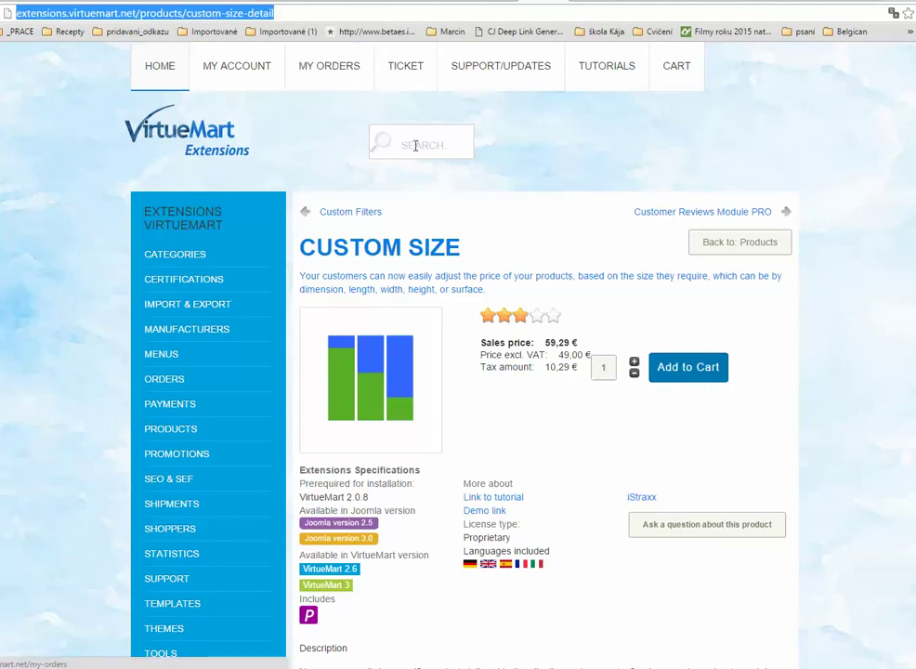
left_click(560, 128)
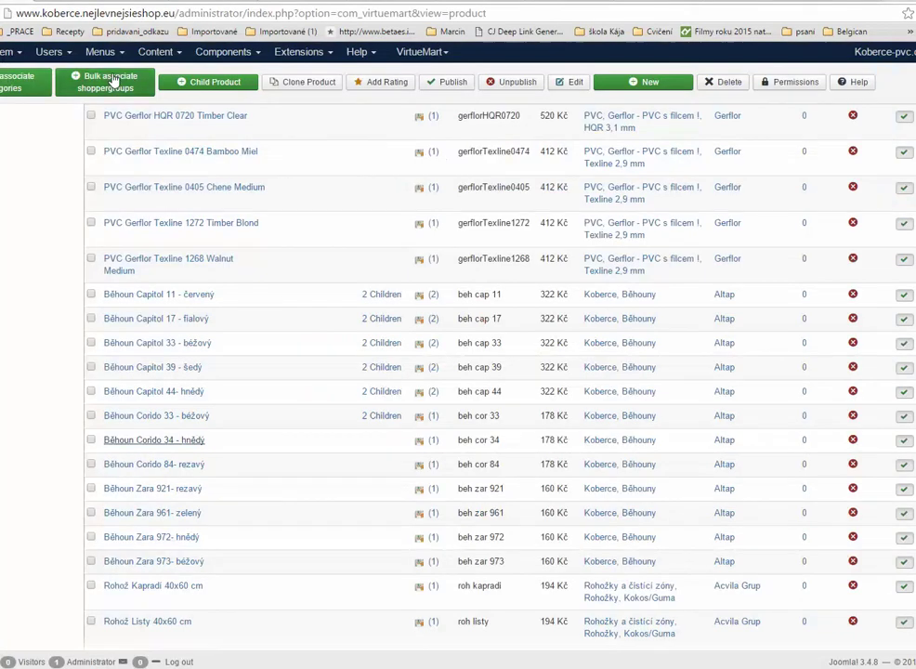
Step: Open Extensions > Manage in a new tab
left_click(301, 53)
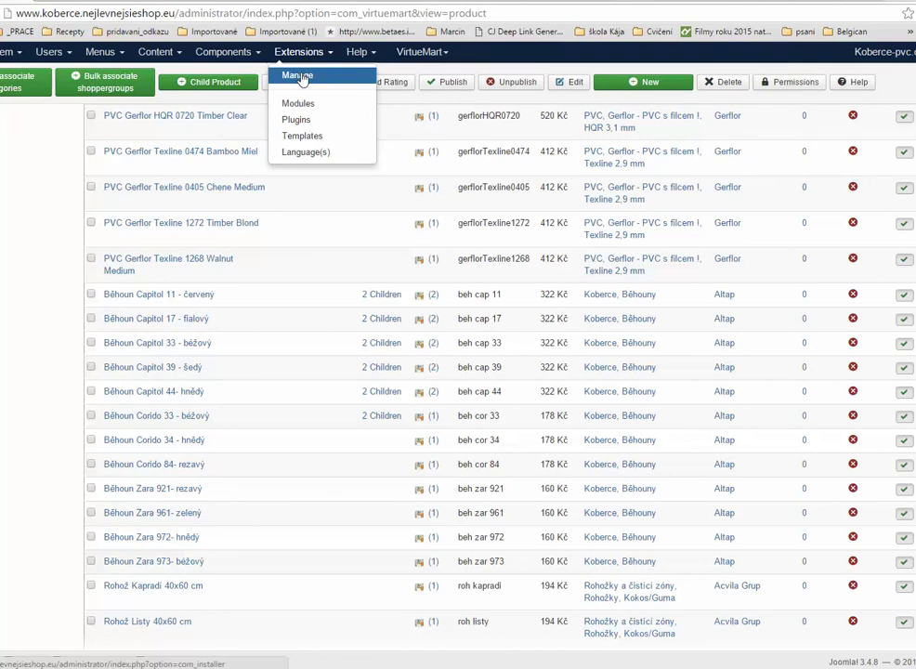
right_click(310, 78)
left_click(365, 83)
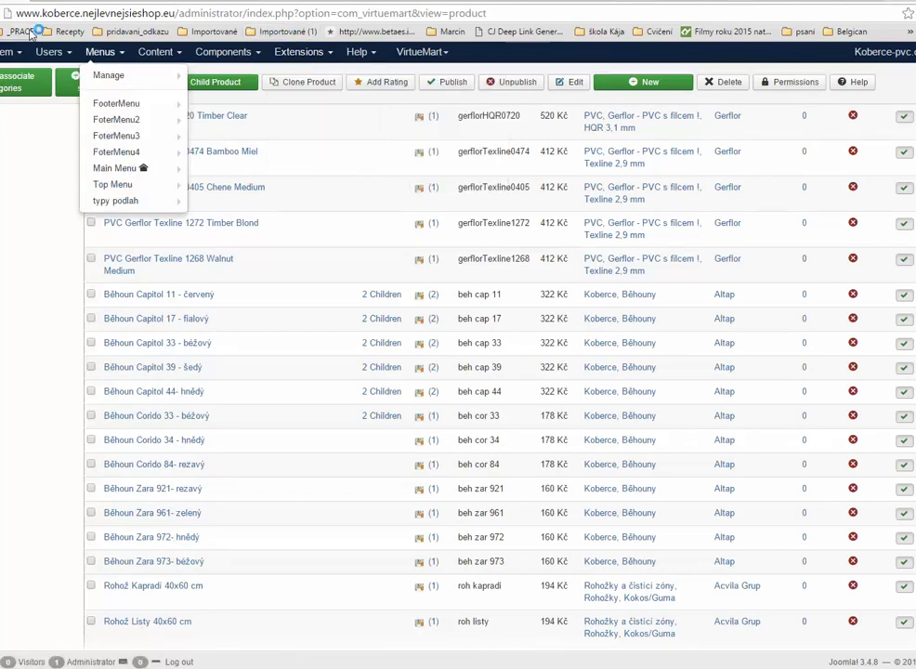
key("ctrl+Tab")
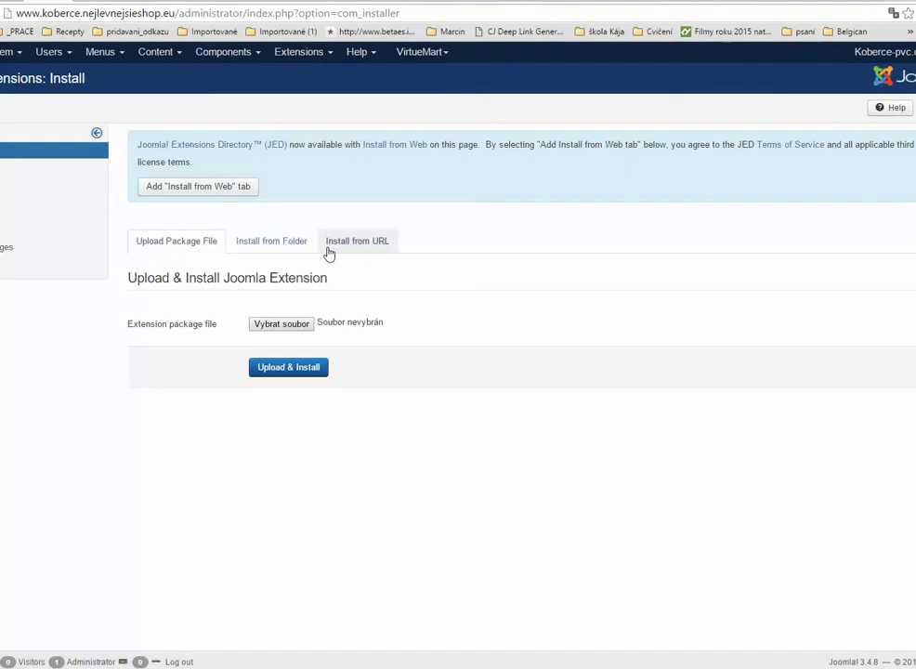
Step: Cancel the package file upload and return to VirtueMart's full product list
left_click(292, 323)
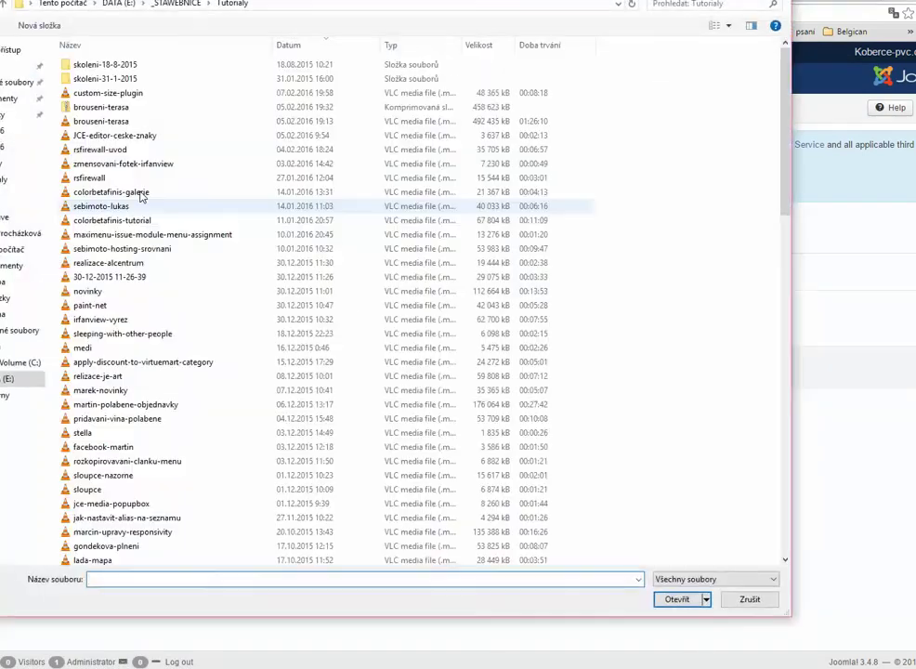
left_click(748, 600)
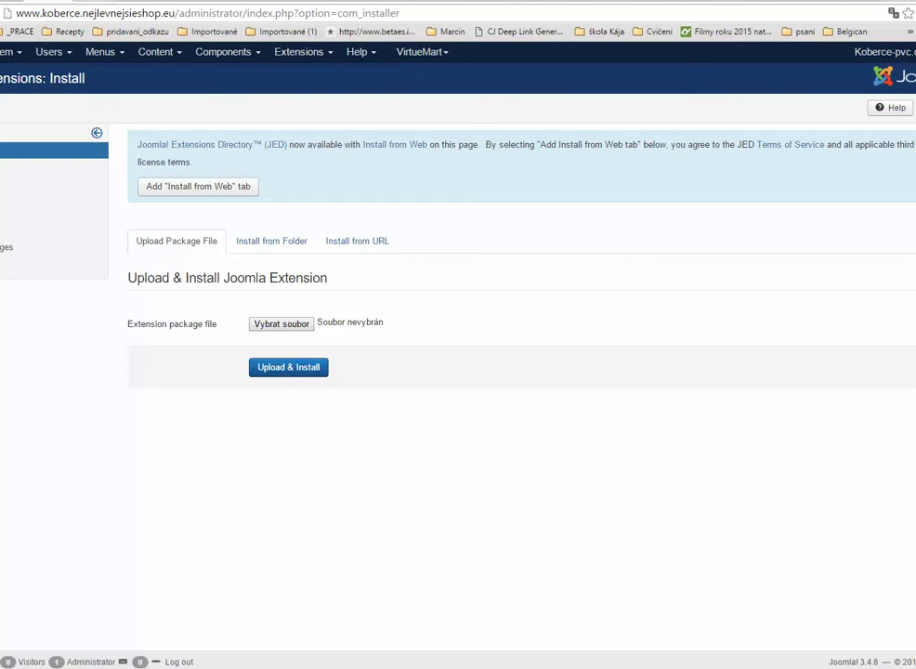
key("alt+Left")
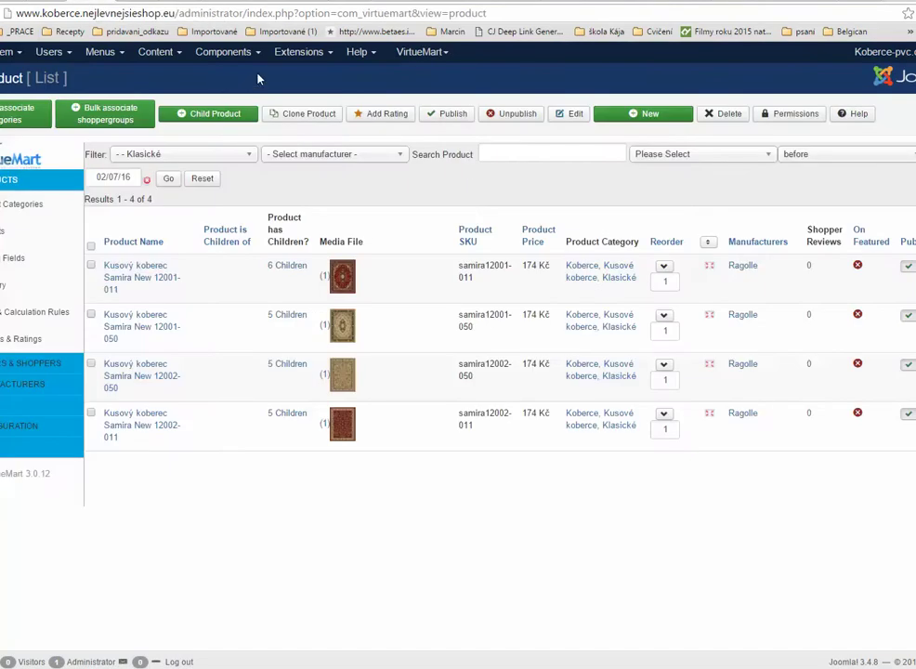
left_click(423, 52)
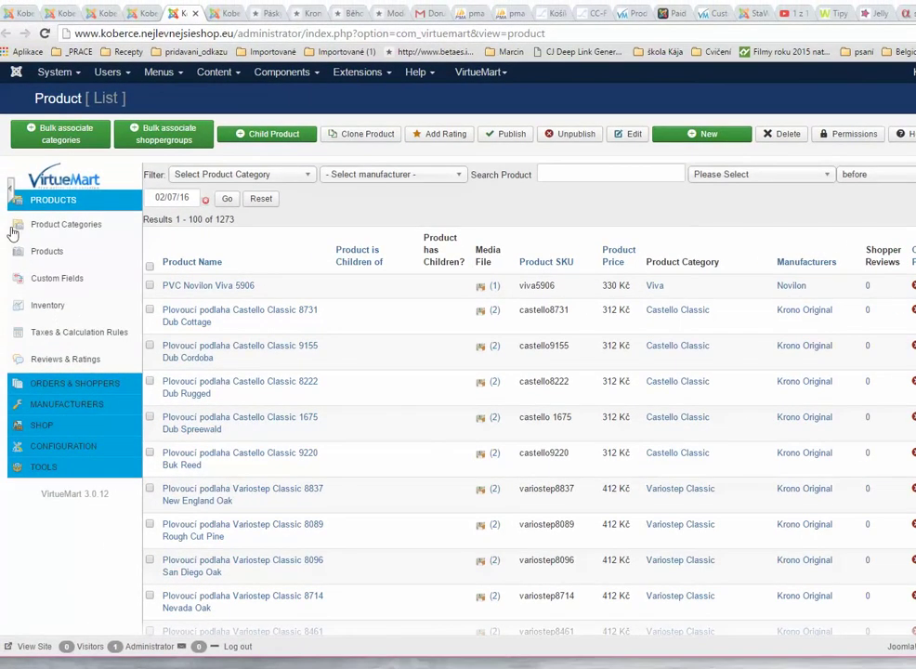
Step: Create a new VirtueMart custom field with type Plug-ins
left_click(13, 263)
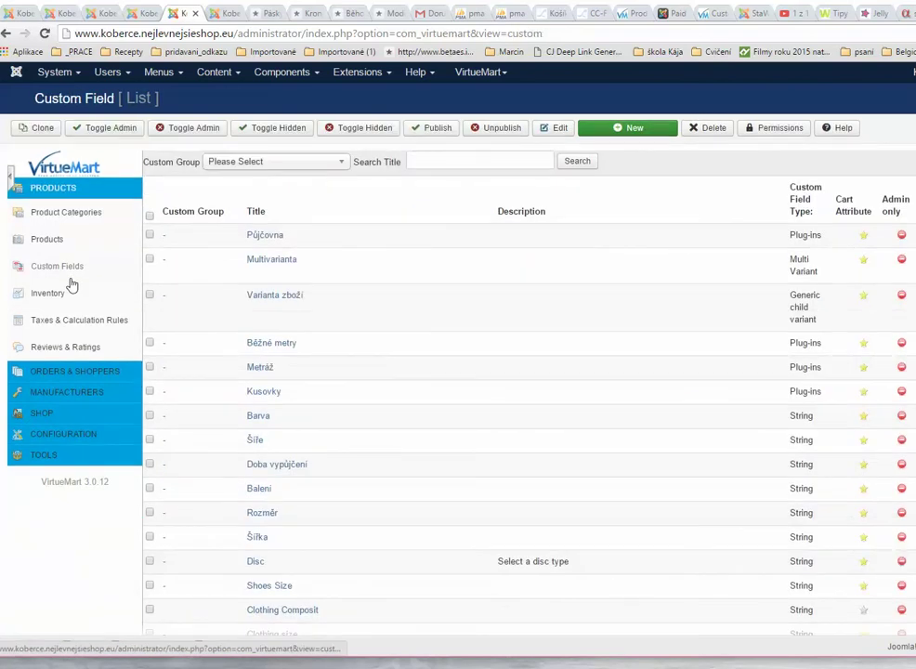
left_click(662, 132)
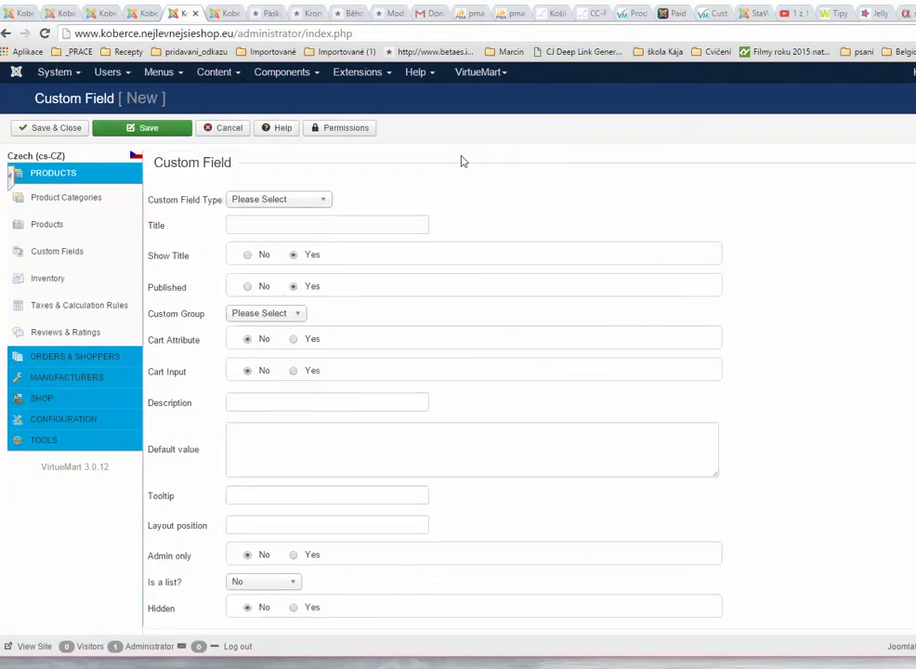
left_click(316, 202)
scroll(326, 271, "down", 3)
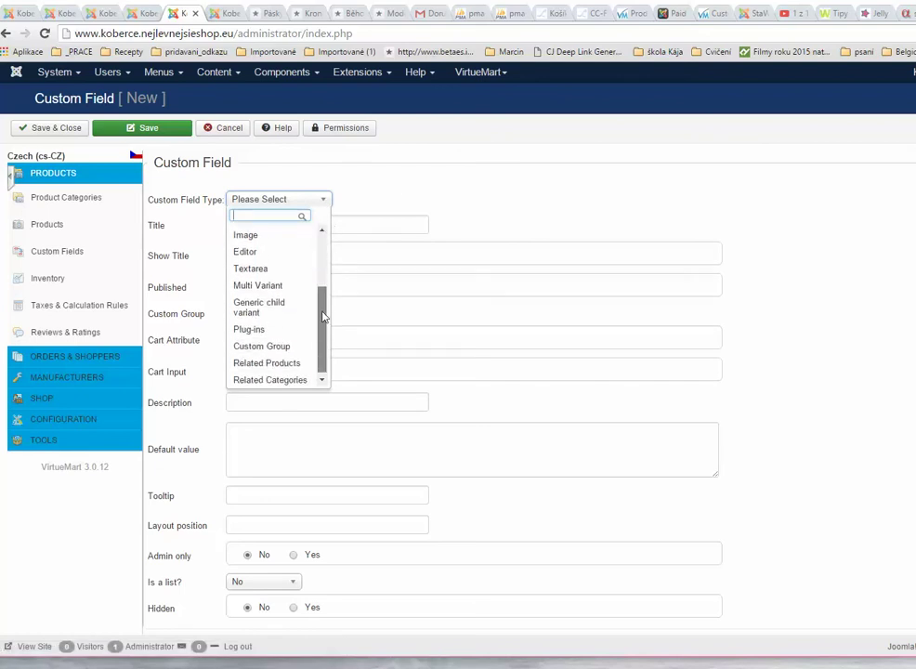
left_click(269, 327)
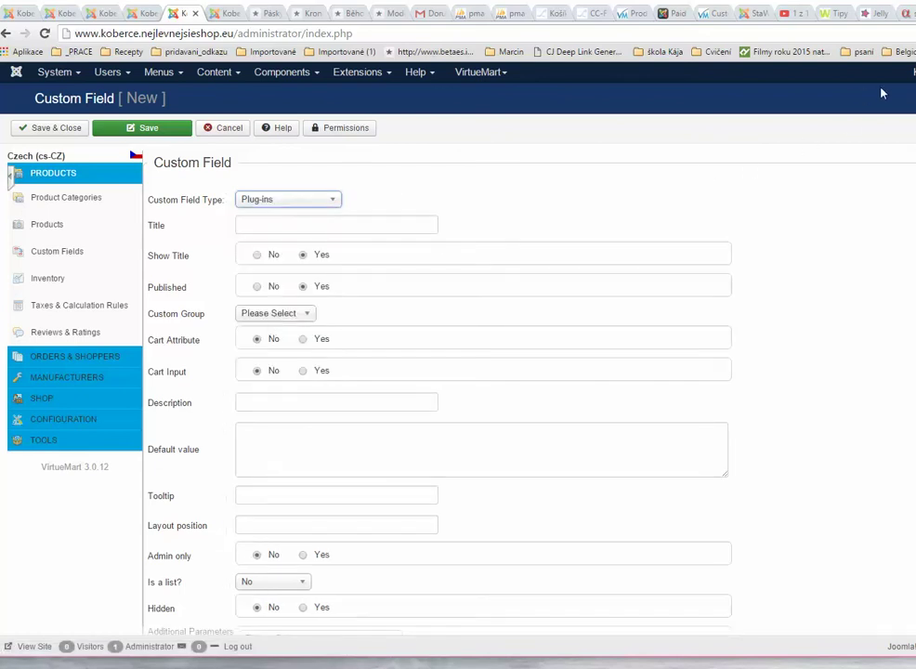
Step: List the available plug-ins in Additional Parameters, enlarging the browser window to see more
scroll(10, 167, "down", 2)
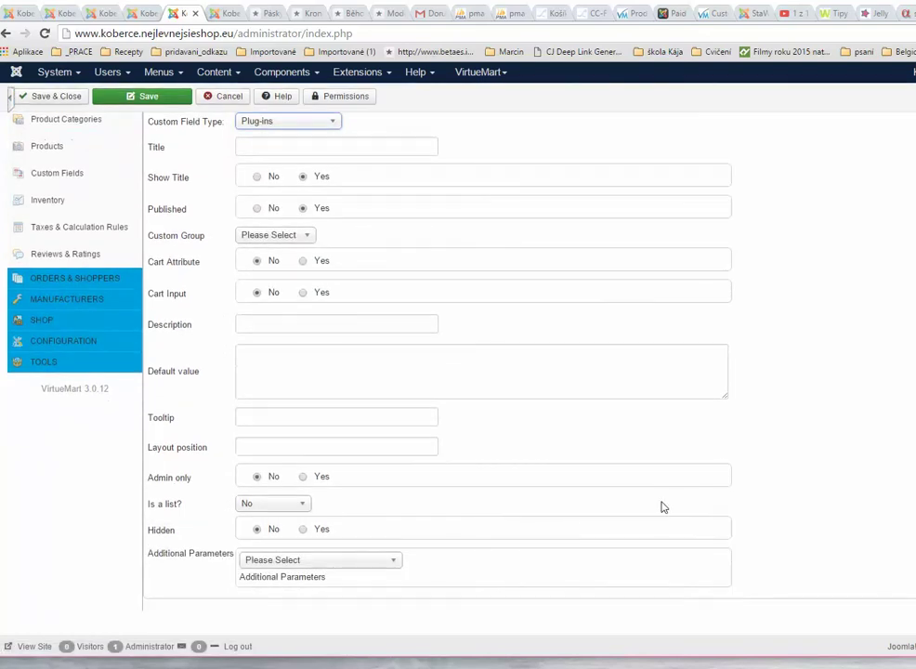
left_click(394, 561)
scroll(395, 572, "up", 2)
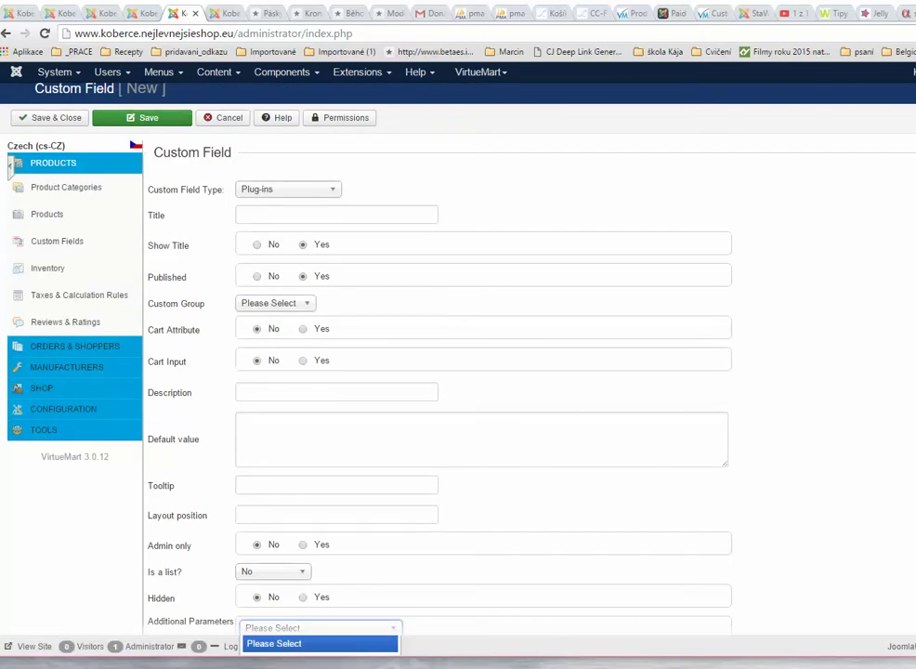
left_click_drag(683, 3, 653, 2)
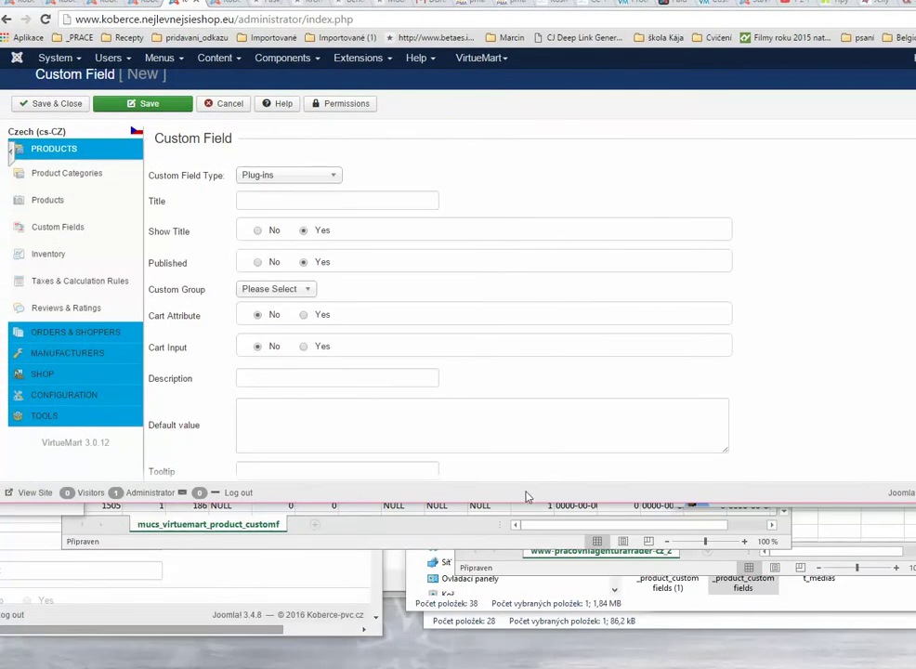
left_click_drag(526, 499, 541, 636)
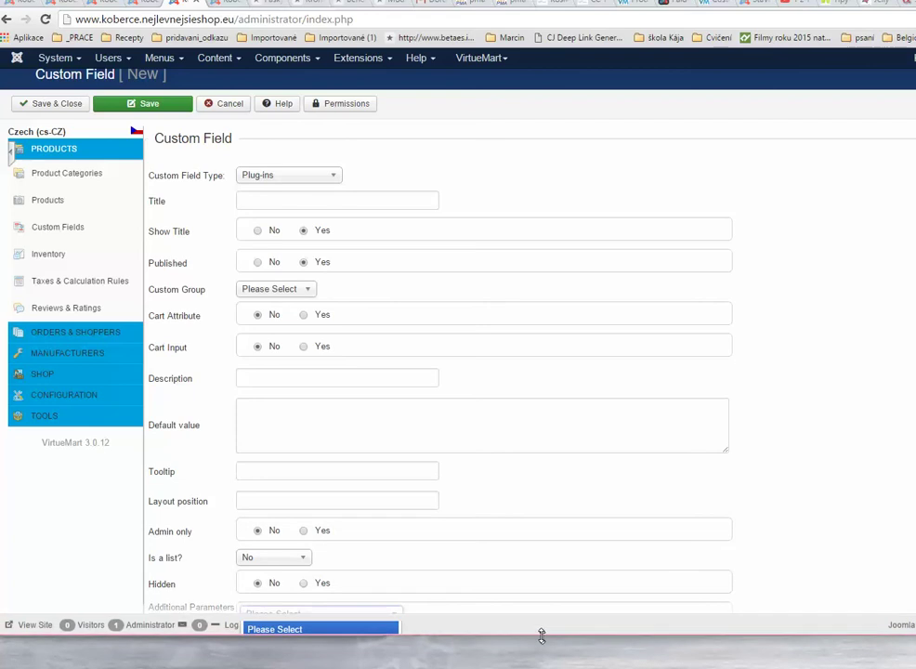
scroll(698, 427, "down", 2)
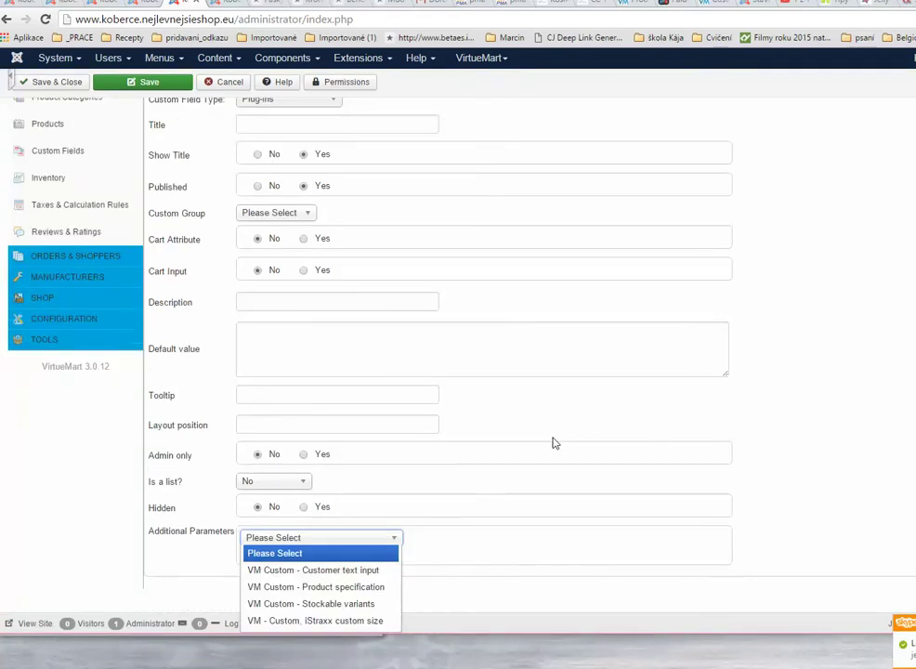
Step: Choose 'VM - Custom, iStraxx custom size' as the field's plug-in and review its parameters
left_click(368, 621)
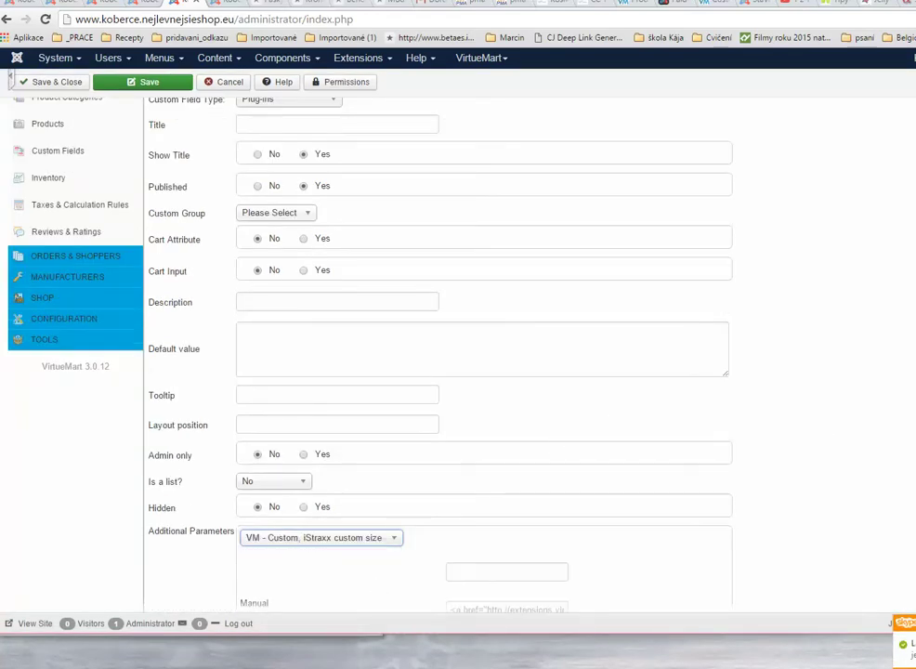
scroll(436, 371, "down", 5)
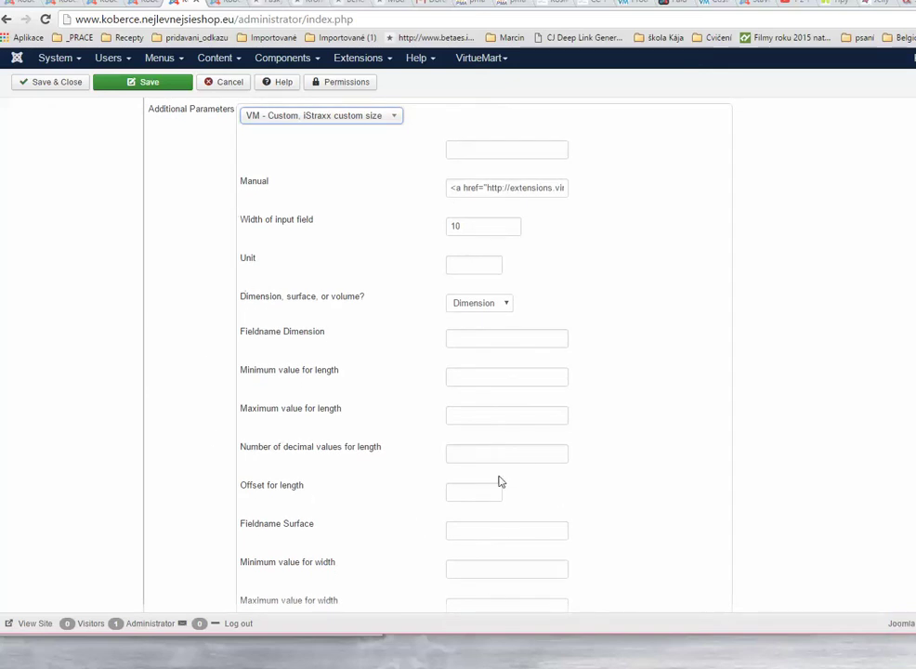
scroll(546, 450, "up", 2)
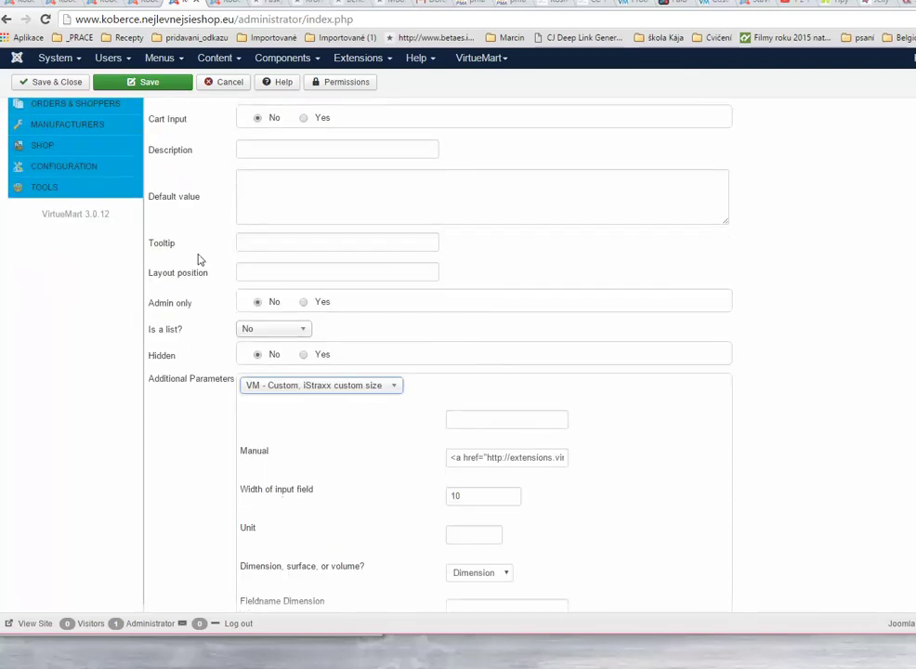
scroll(198, 260, "up", 5)
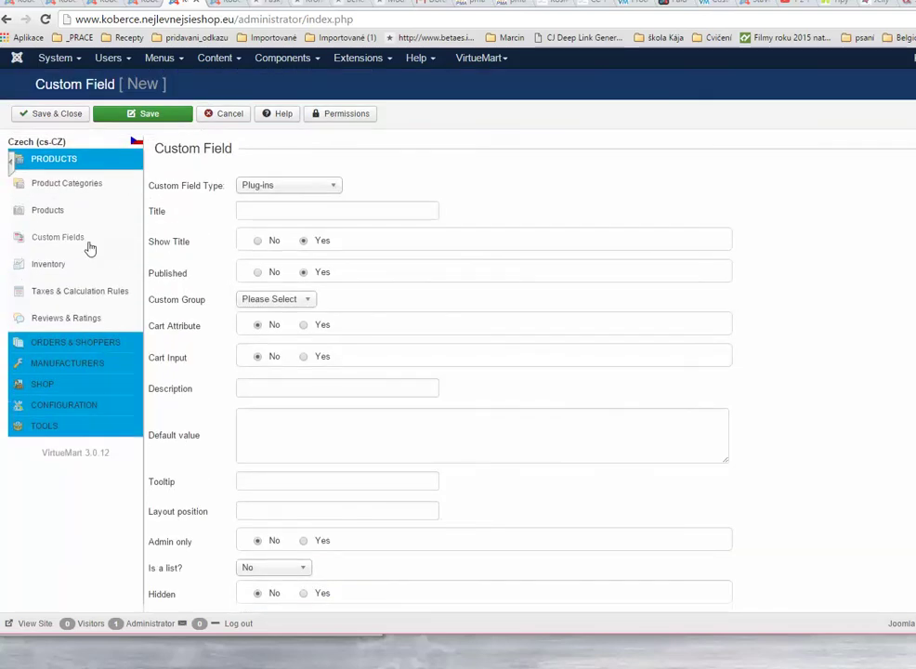
Step: Go to the VirtueMart product list and switch between the admin tabs
left_click(50, 216)
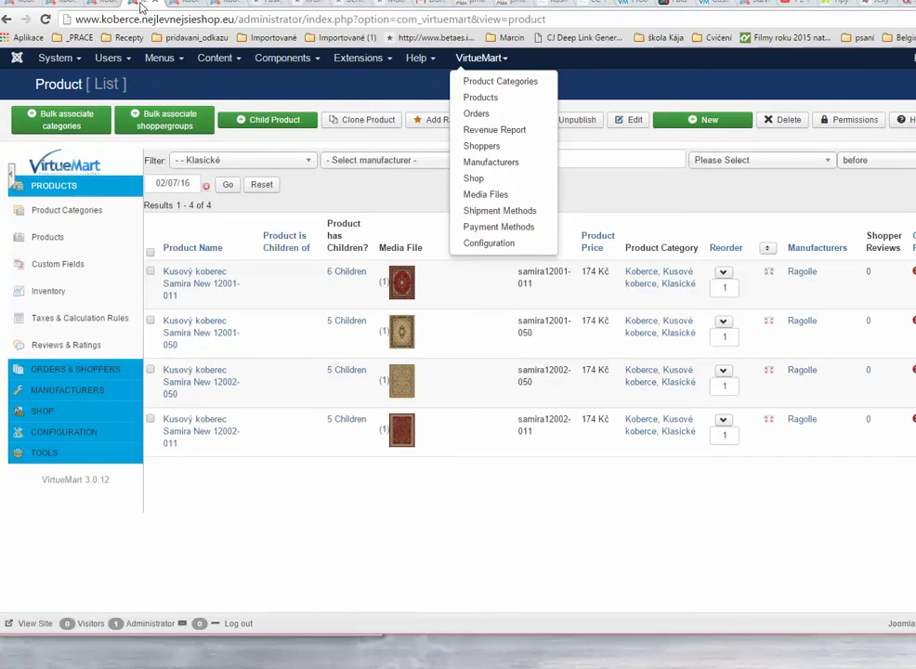
left_click(84, 7)
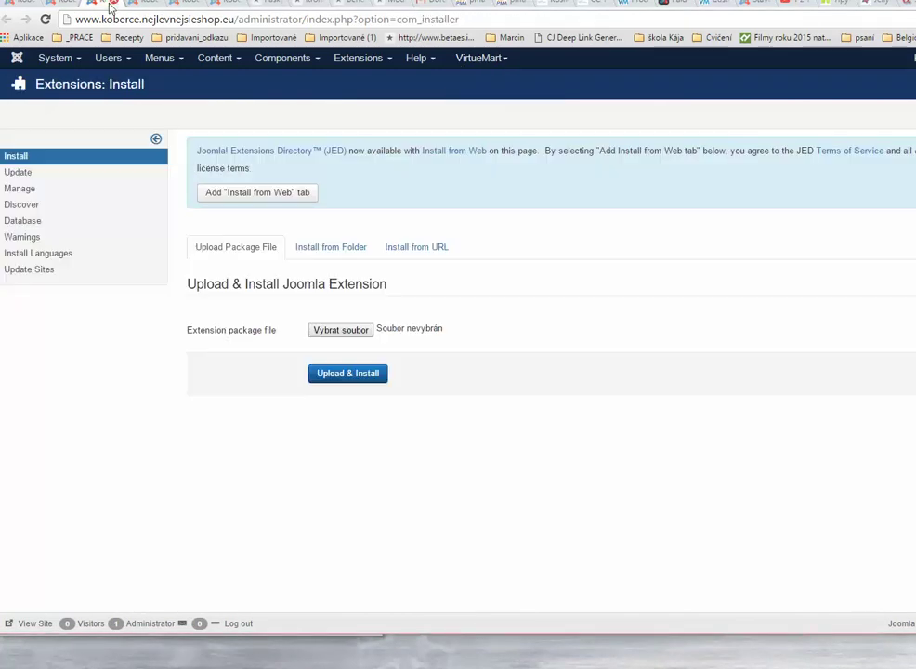
left_click(64, 6)
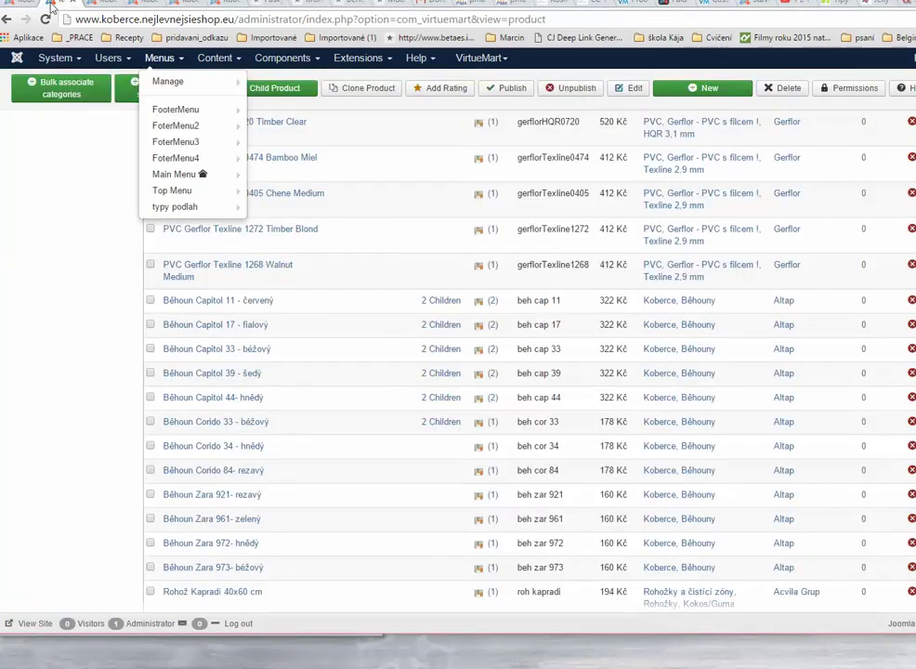
Step: Open the Metráž custom field in a new tab
left_click(23, 7)
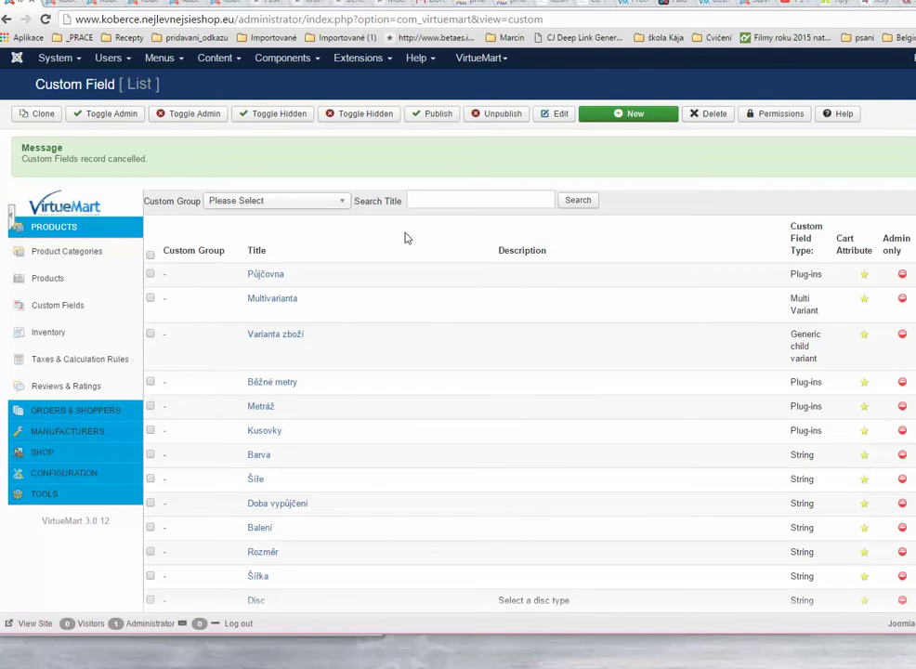
right_click(270, 412)
left_click(272, 417)
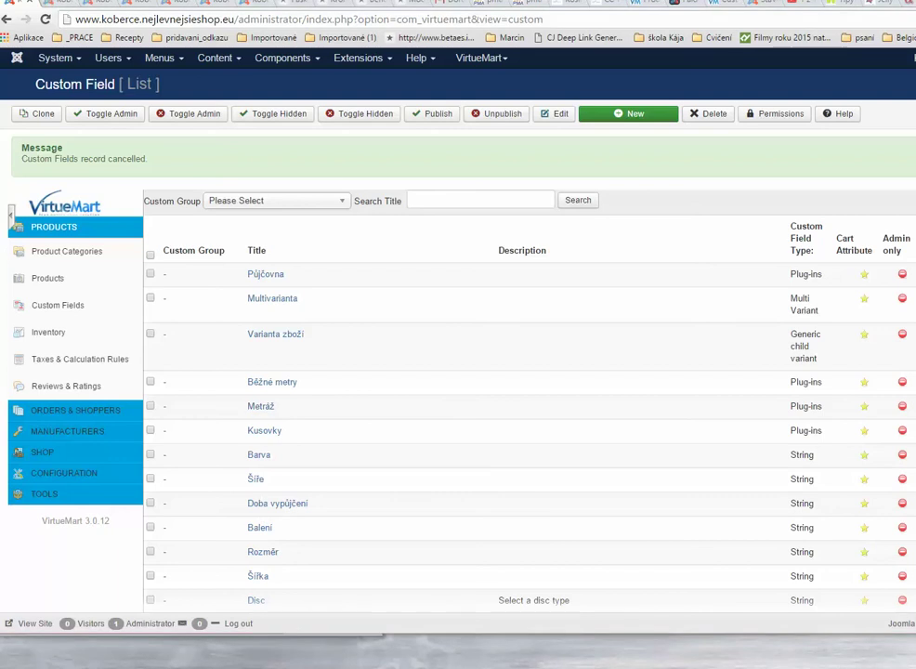
left_click(48, 3)
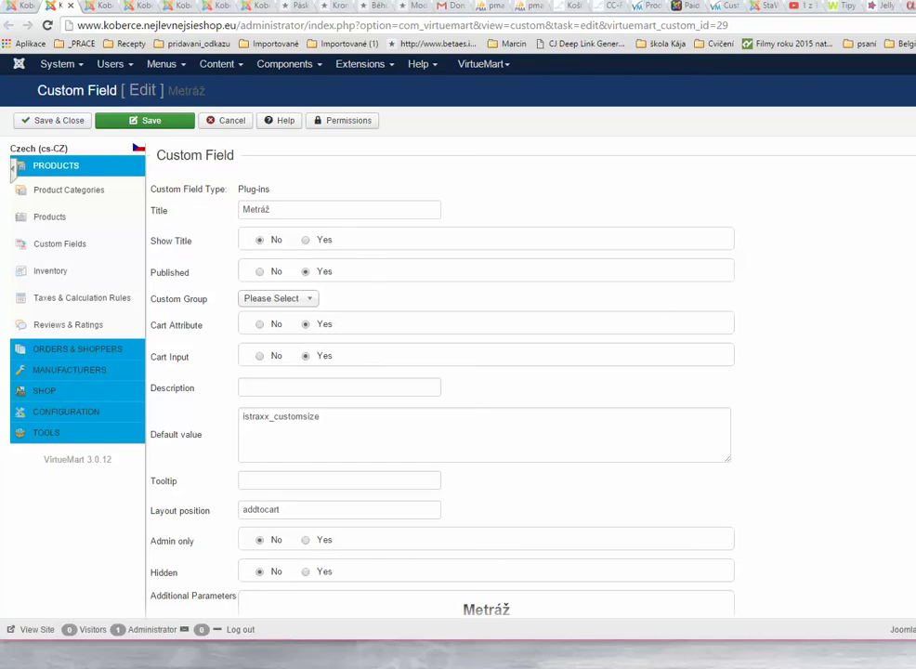
Step: Review Metráž's settings: unit m2, Dimension fieldname, 2 length decimals, and length offset
scroll(13, 167, "down", 5)
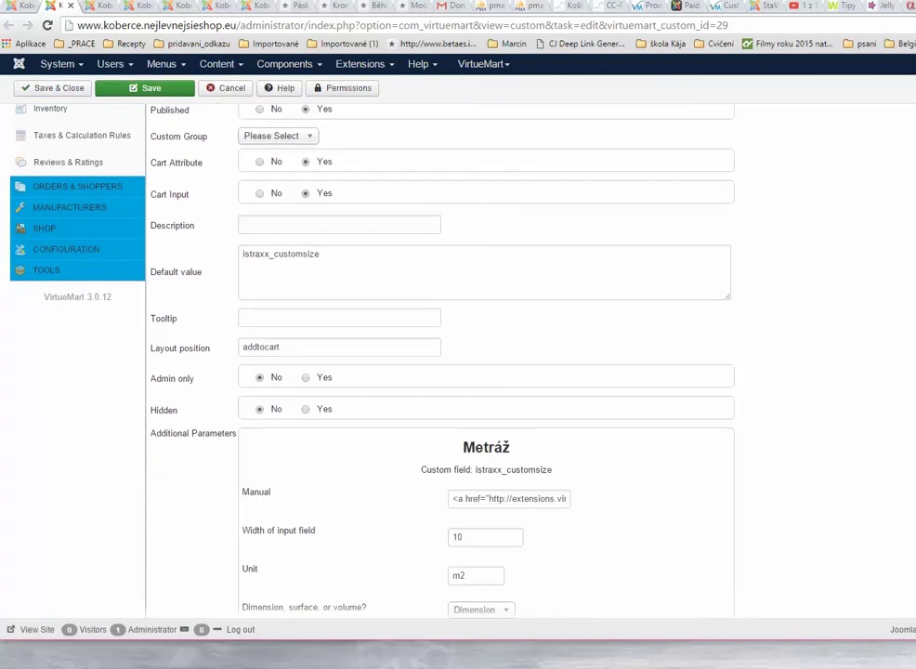
scroll(436, 371, "down", 4)
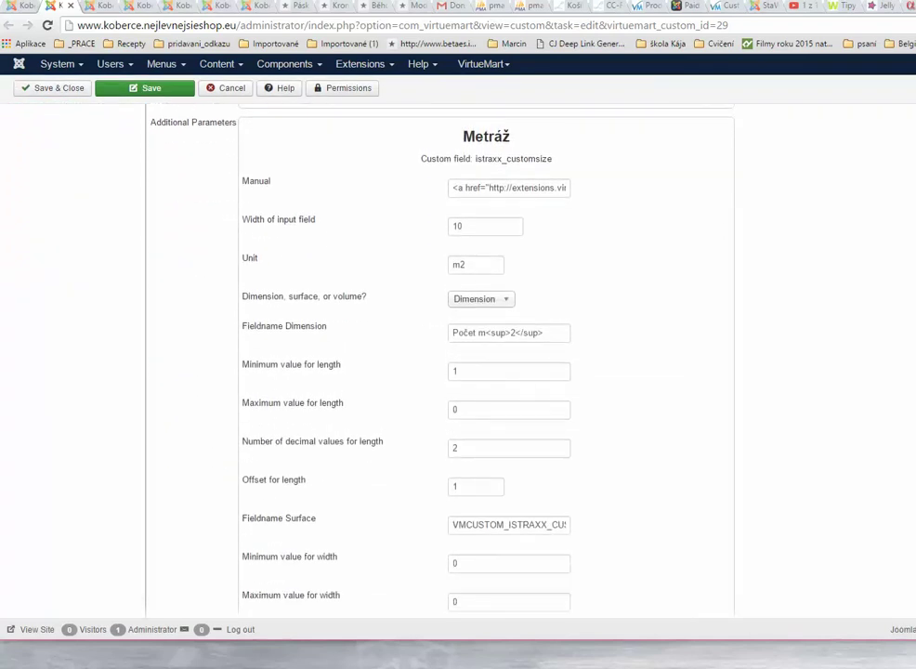
double_click(489, 267)
left_click_drag(550, 336, 443, 329)
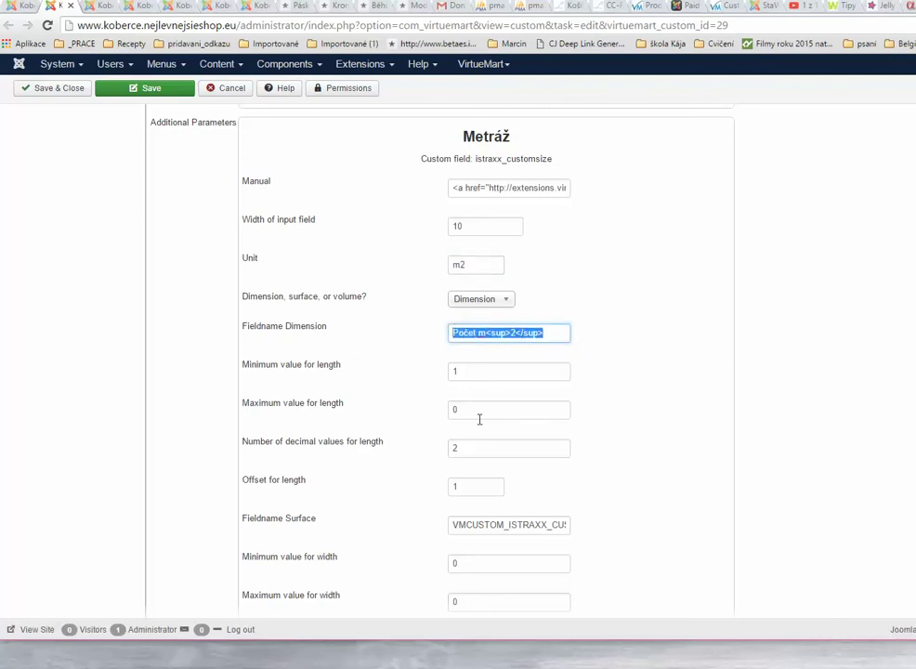
double_click(452, 450)
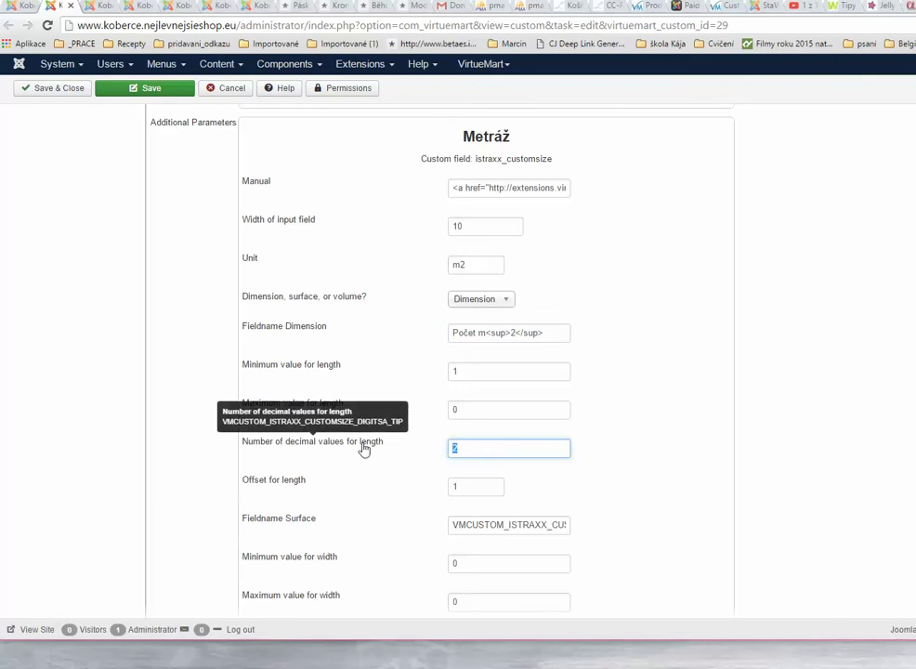
left_click(493, 450)
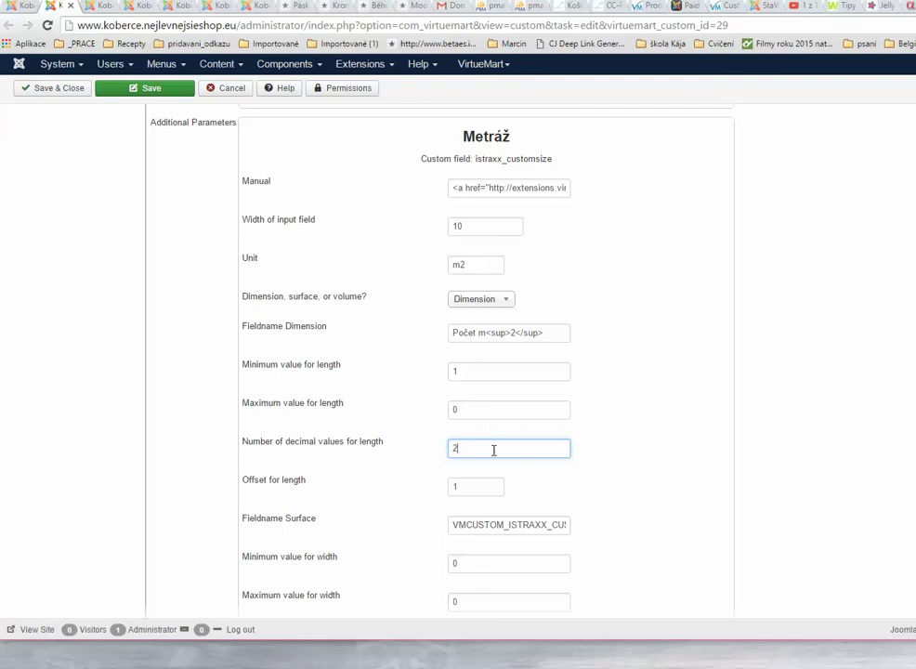
key("Tab")
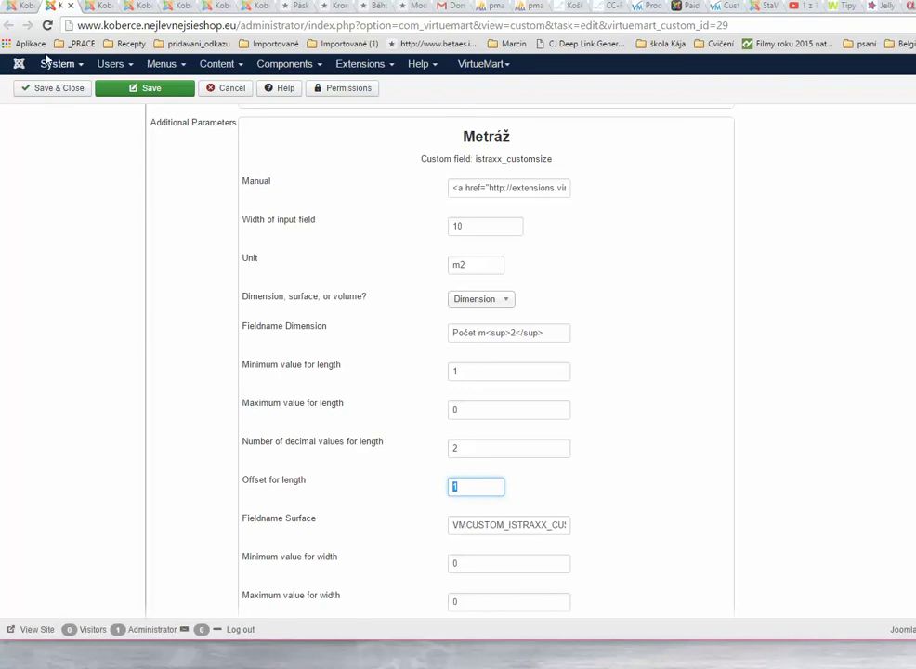
Step: Open the Běžné metry custom field's settings in a new tab
left_click(22, 11)
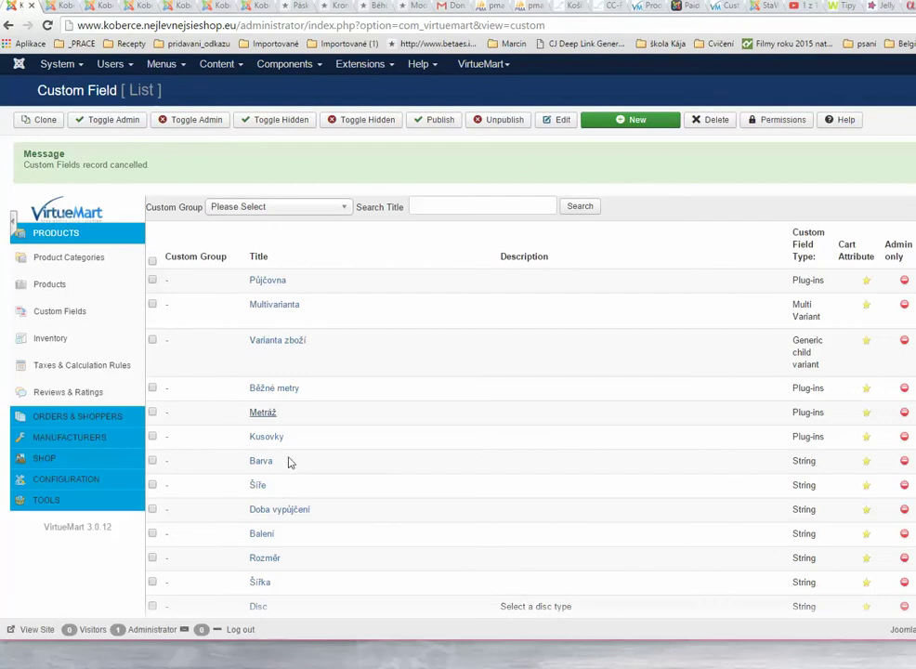
left_click(320, 400)
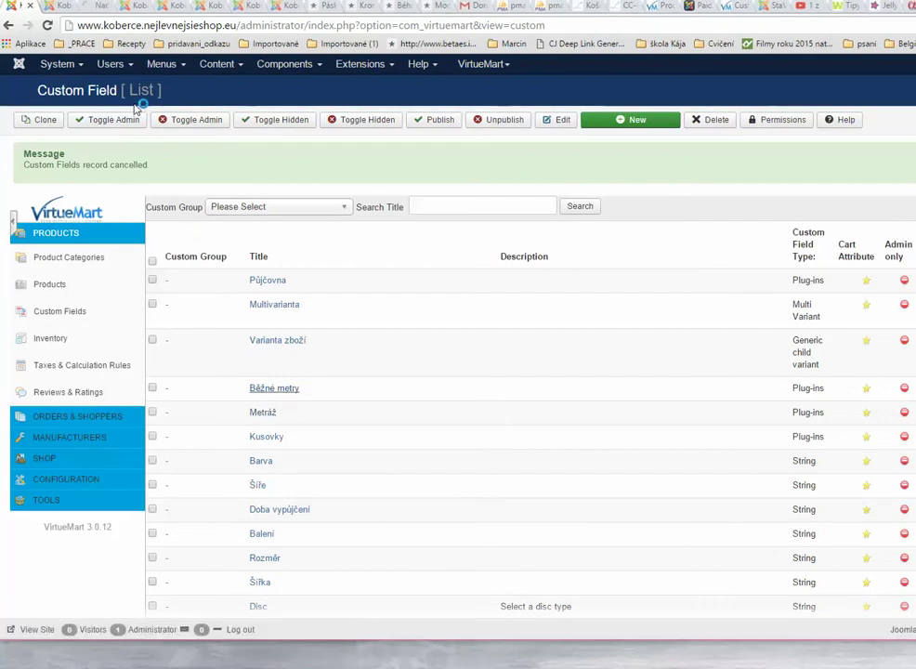
left_click(93, 9)
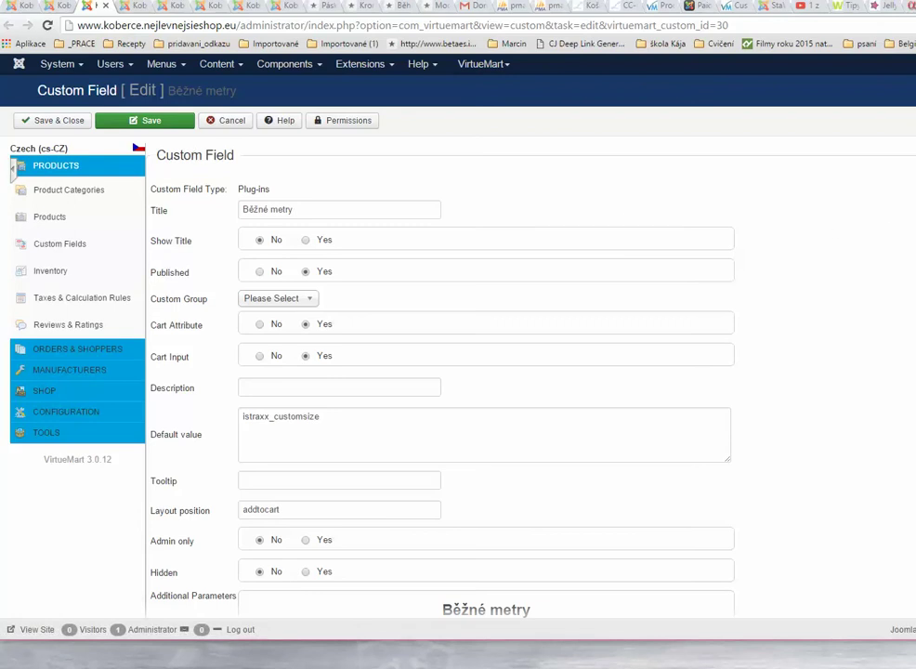
Step: Review Běžné metry's plug-in parameters and Unit, then return unchanged to the custom fields list
scroll(455, 353, "down", 1)
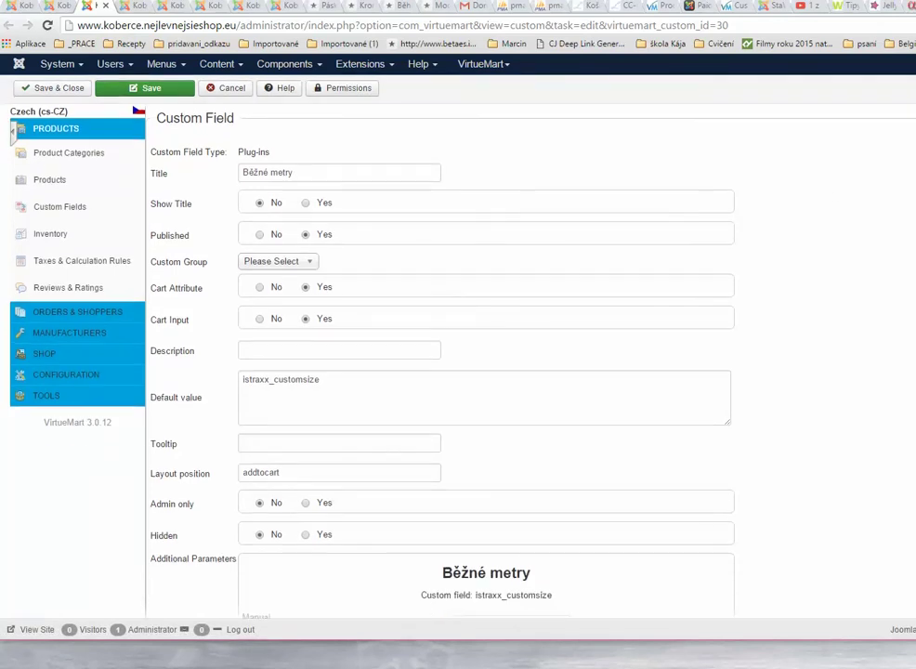
scroll(455, 353, "down", 1)
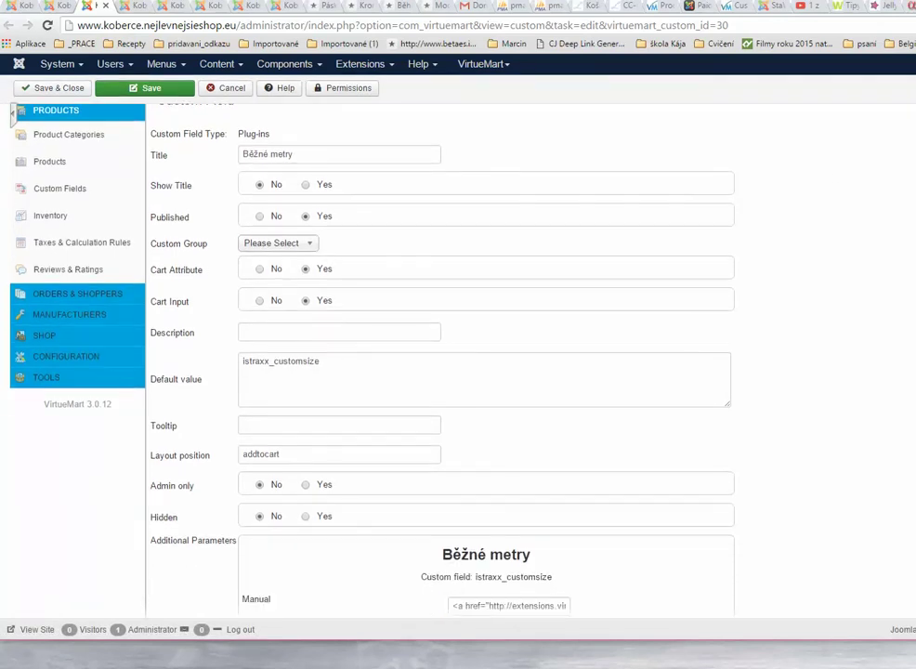
scroll(455, 353, "down", 5)
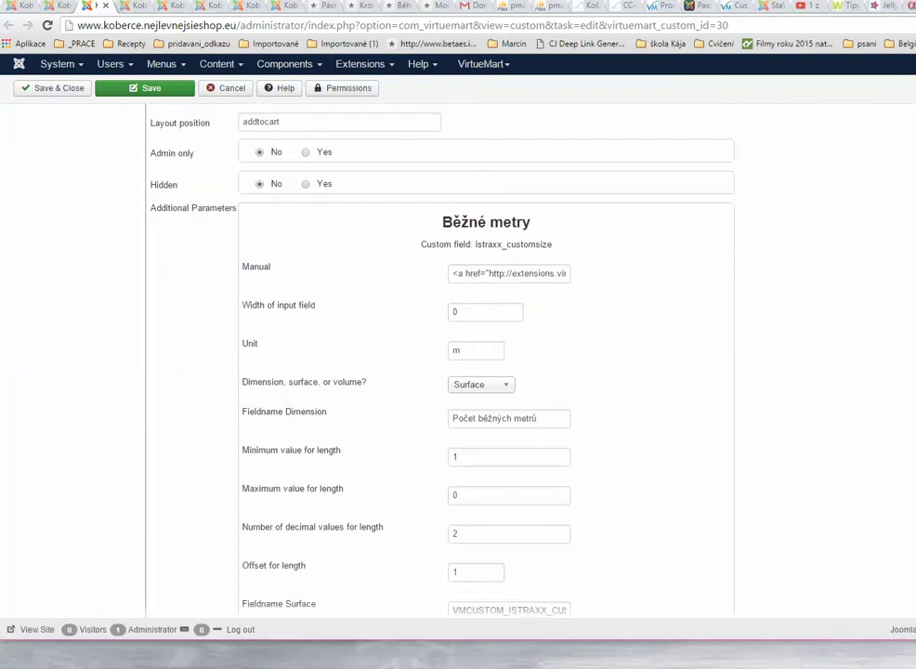
scroll(455, 353, "down", 1)
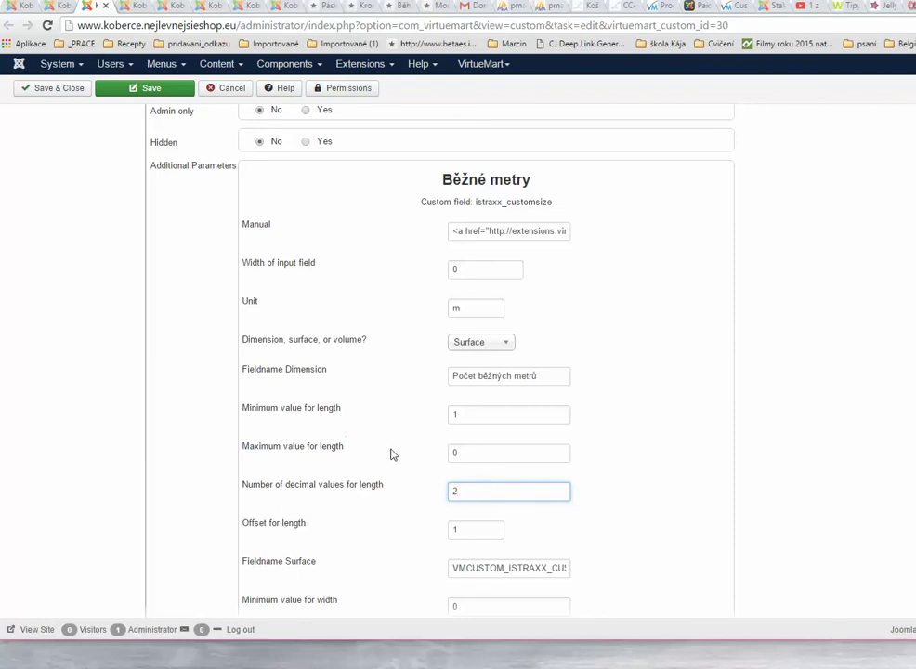
left_click(471, 309)
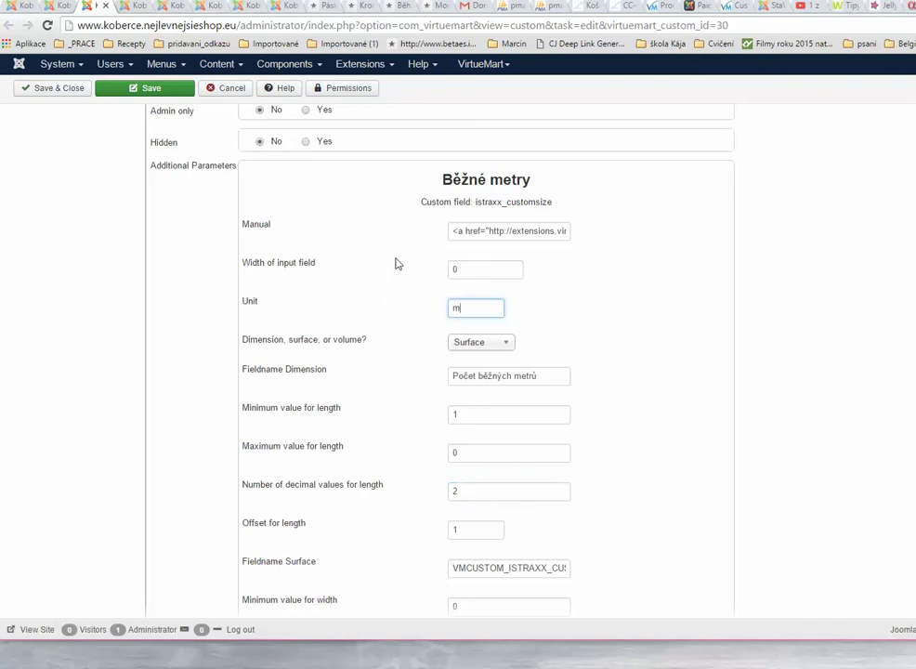
left_click(23, 7)
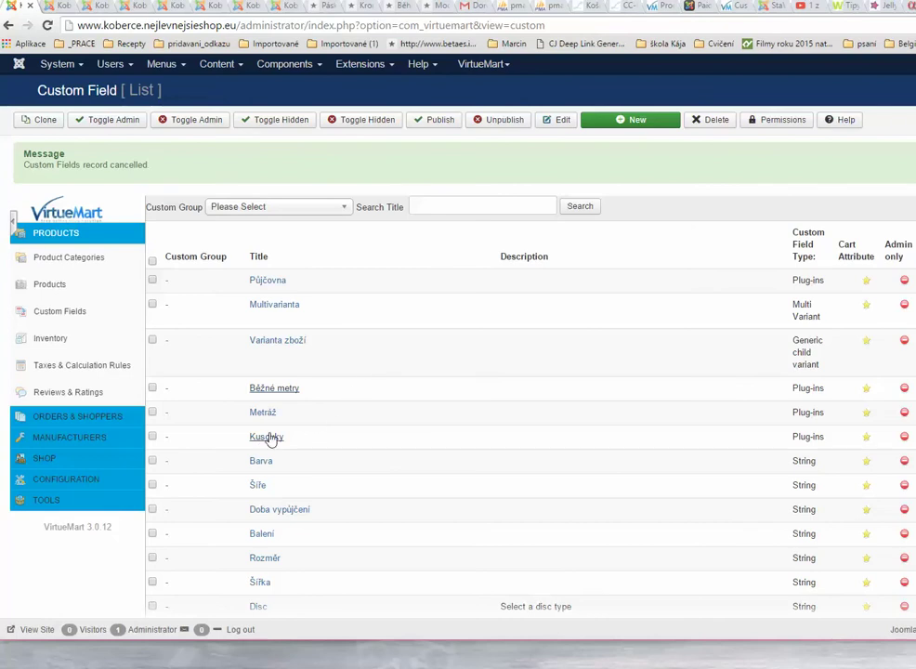
Step: Open the Kusovky custom field in a new tab, then view the storefront's double-sided carpet tape page
right_click(237, 439)
left_click(243, 443)
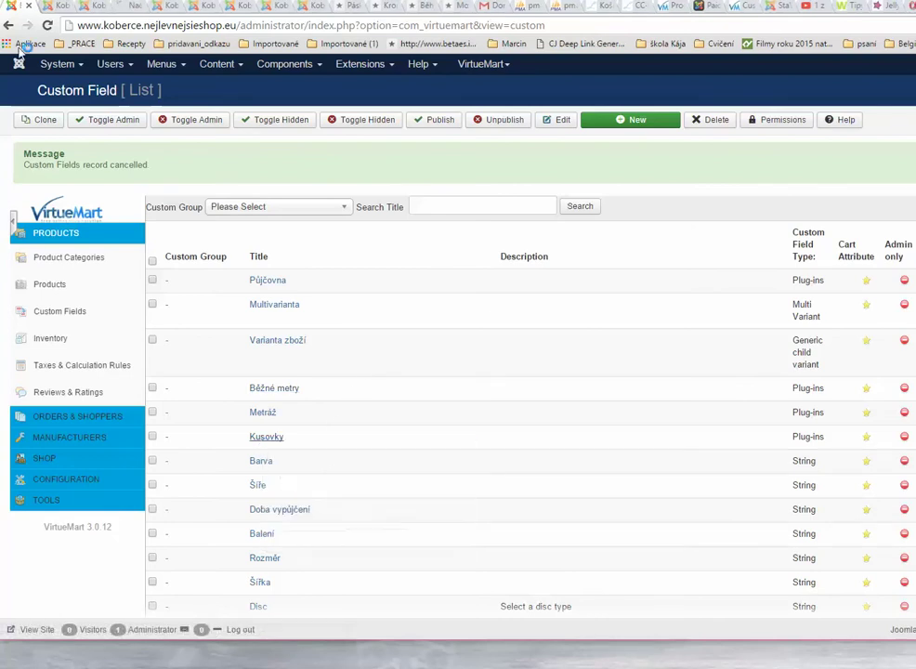
left_click(126, 7)
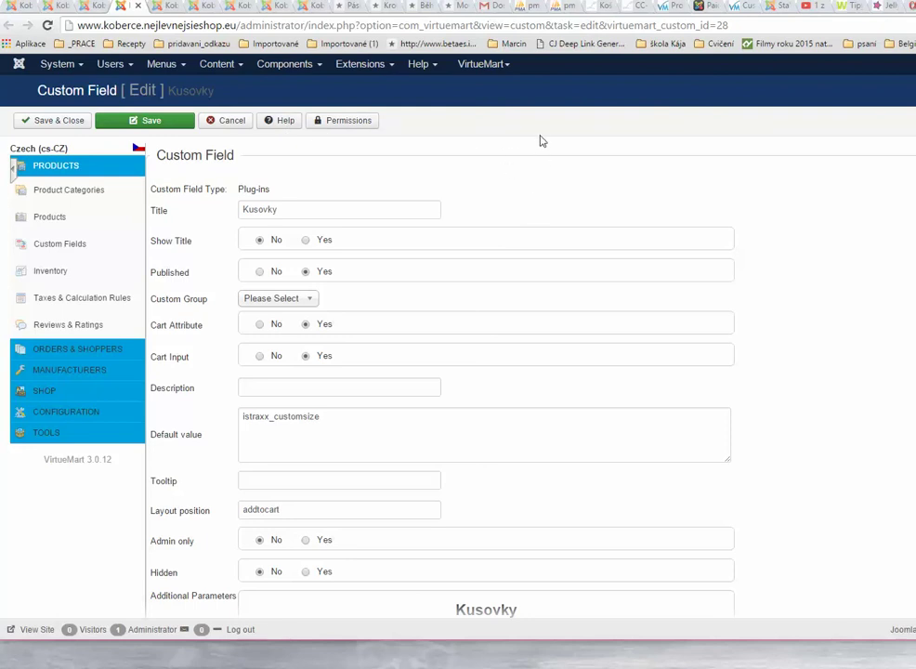
left_click(348, 8)
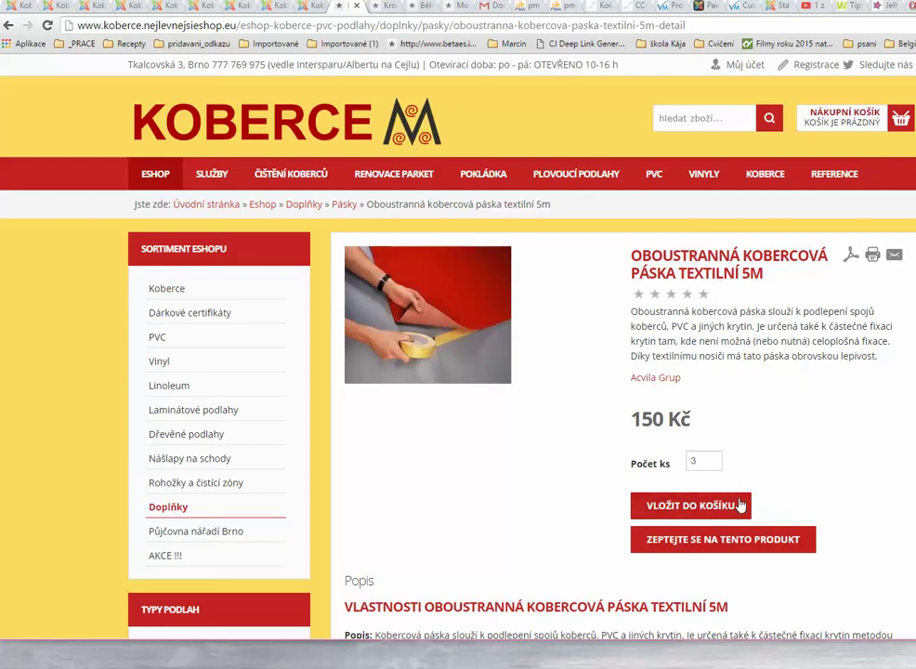
left_click(877, 6)
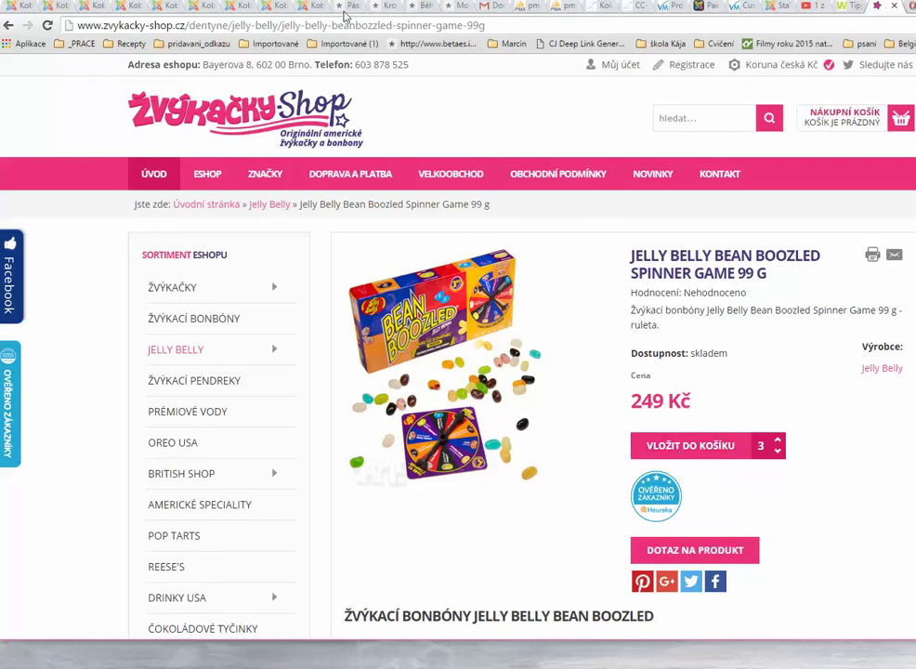
left_click(344, 8)
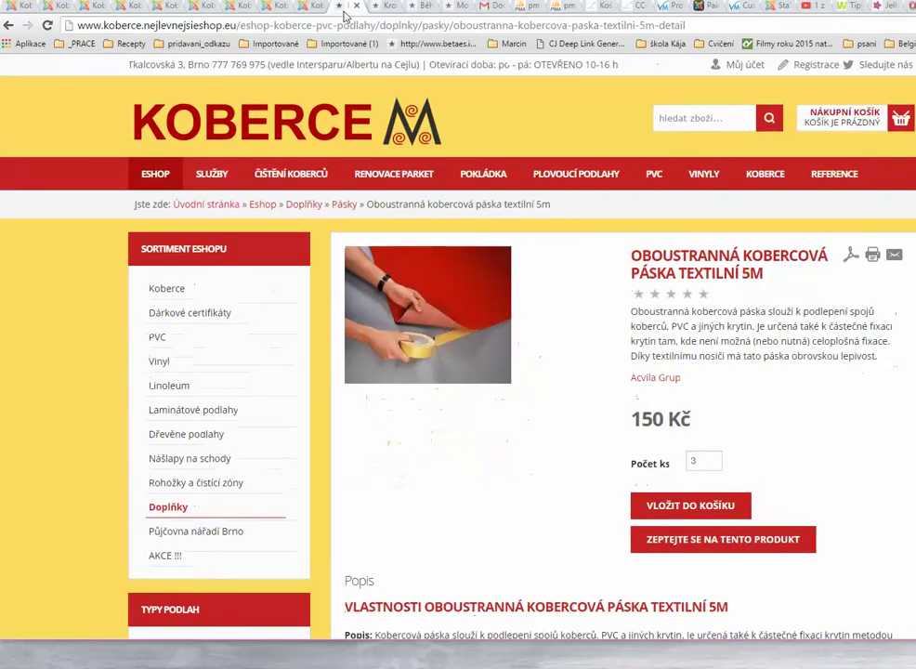
triple_click(637, 469)
left_click(653, 463)
double_click(712, 461)
Step: Go from the Metráž tab back to the custom fields list and open Kusovky in a new tab
left_click(51, 6)
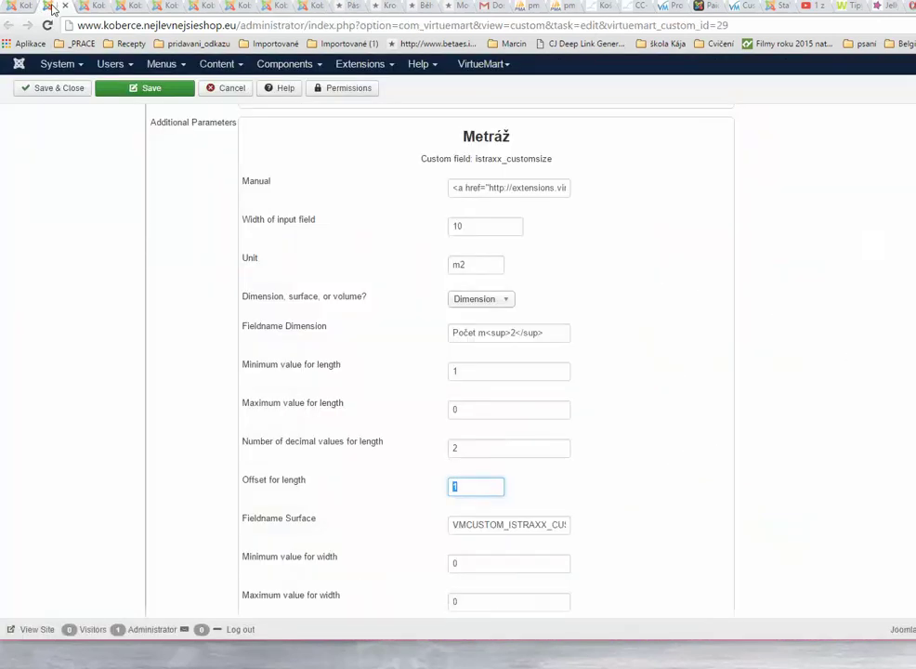
left_click(9, 7)
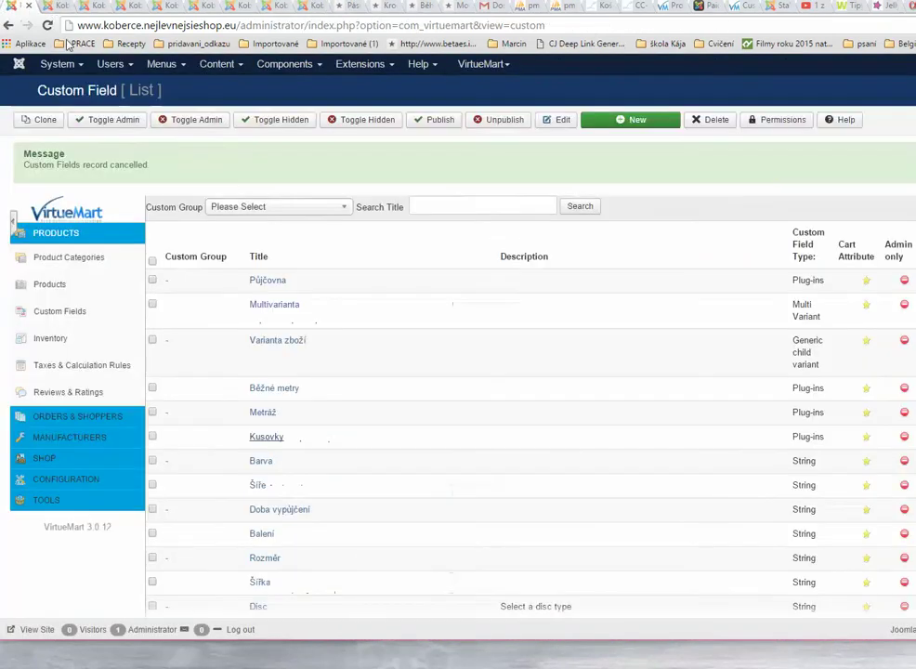
right_click(270, 446)
left_click(307, 443)
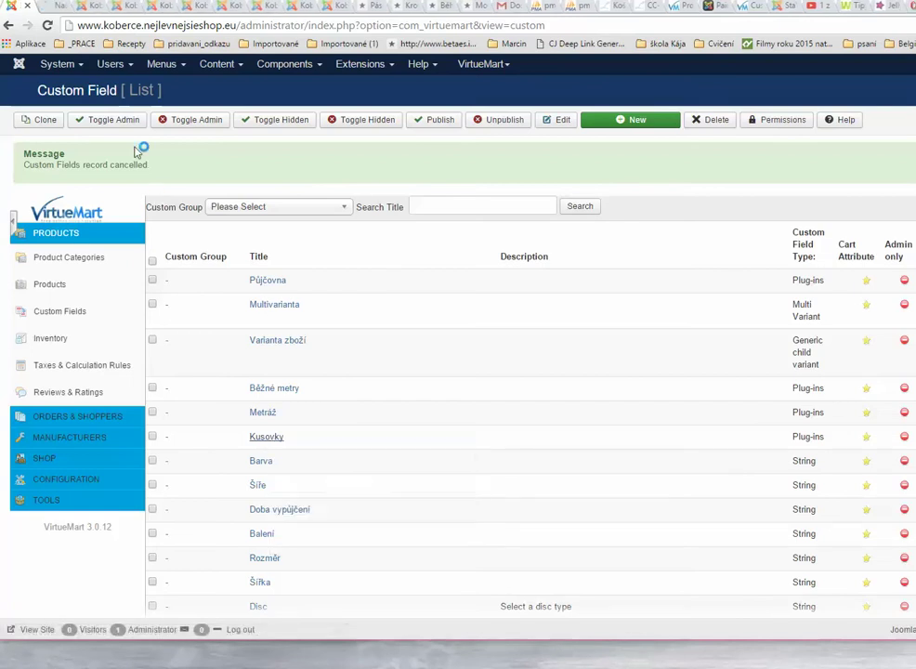
left_click(52, 9)
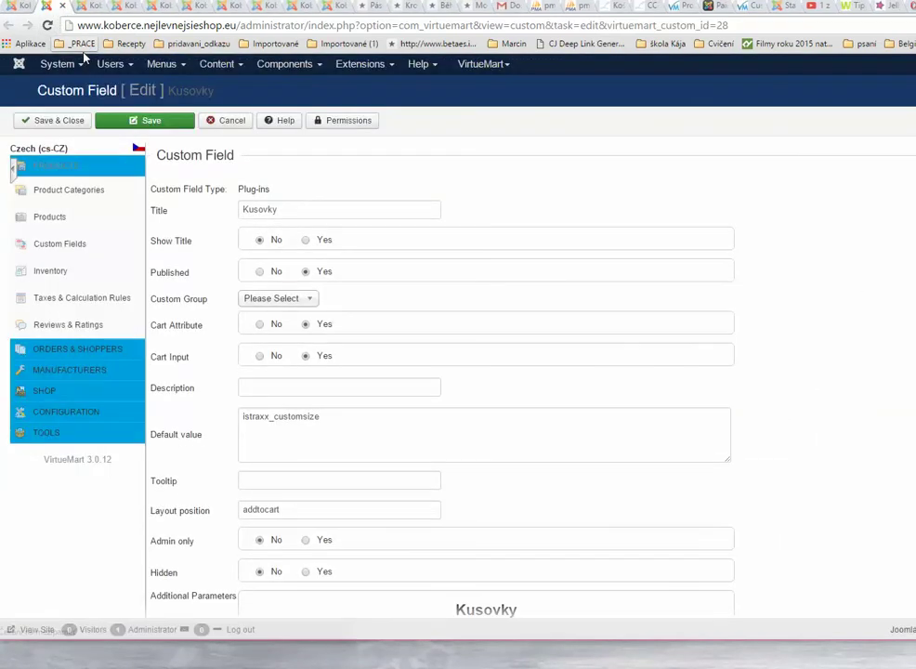
Step: Check Kusovky's unit ks and 0 length decimals, then return to the custom fields list
scroll(13, 167, "down", 10)
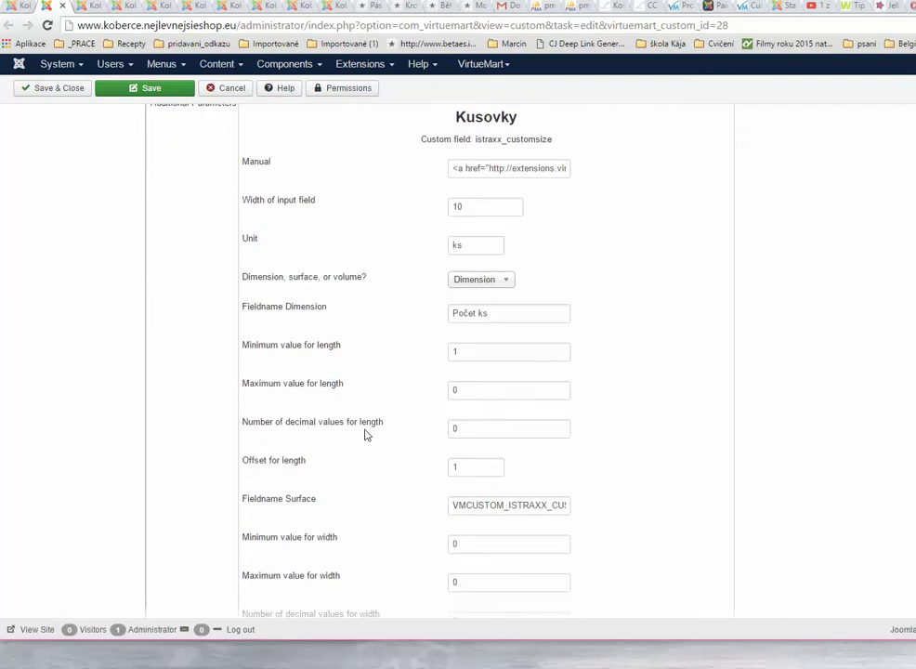
double_click(482, 428)
mouse_move(357, 427)
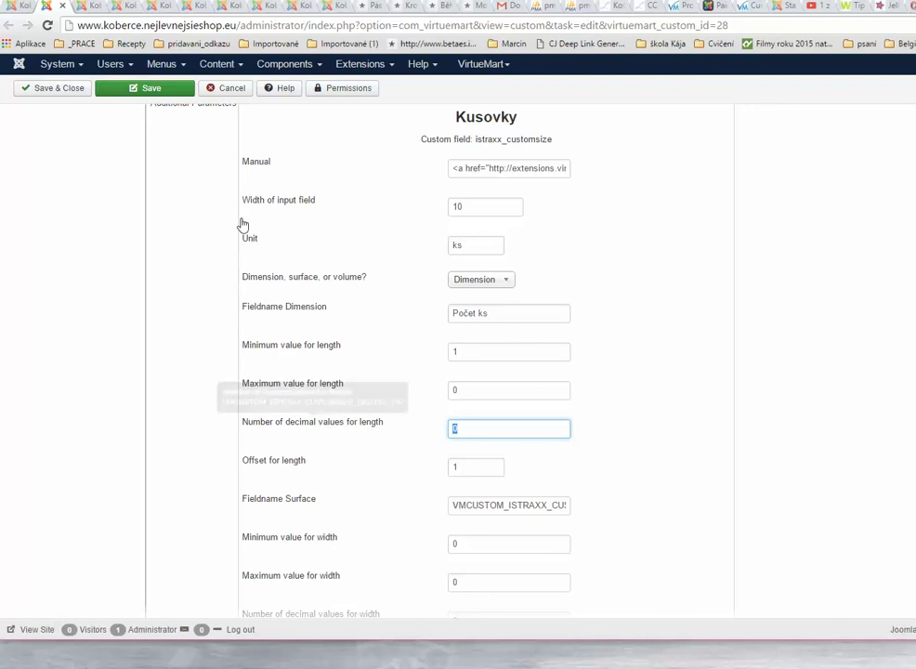
left_click(21, 11)
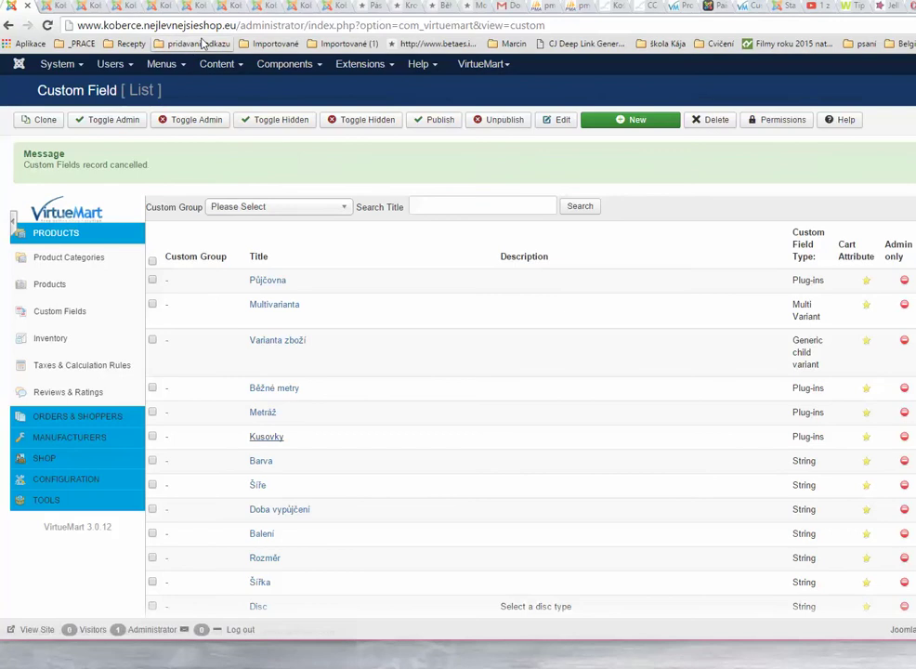
Step: Open the Castello Classic 8731 Dub Cottage product from the VirtueMart product list and view its custom fields
left_click(221, 6)
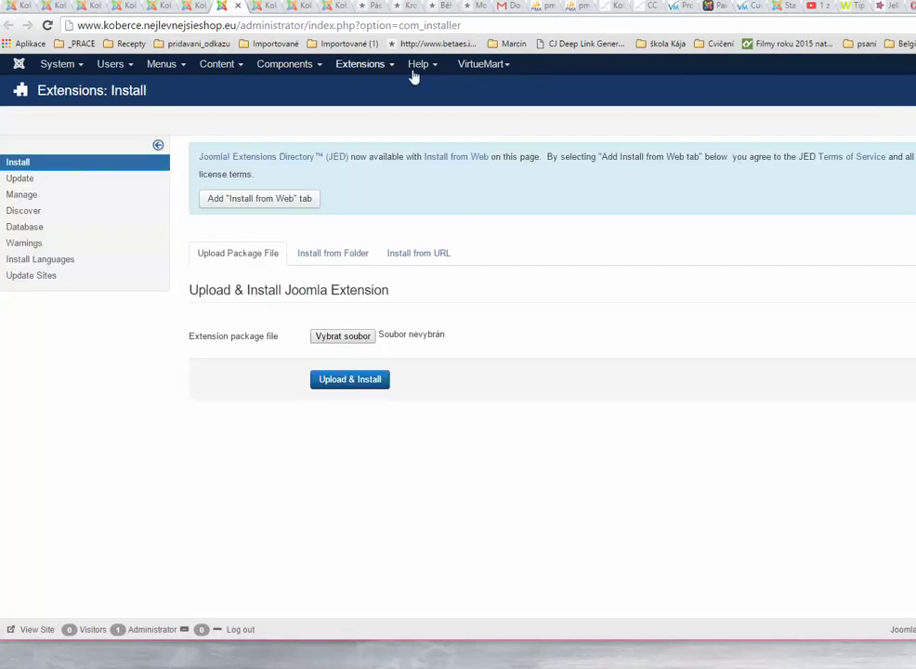
left_click(495, 65)
left_click(503, 102)
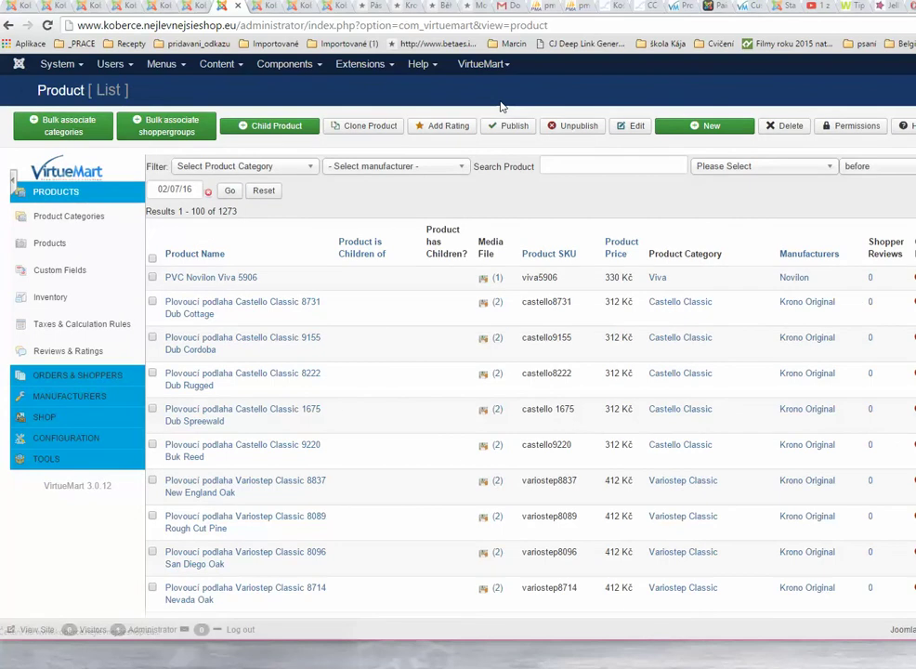
left_click(240, 307)
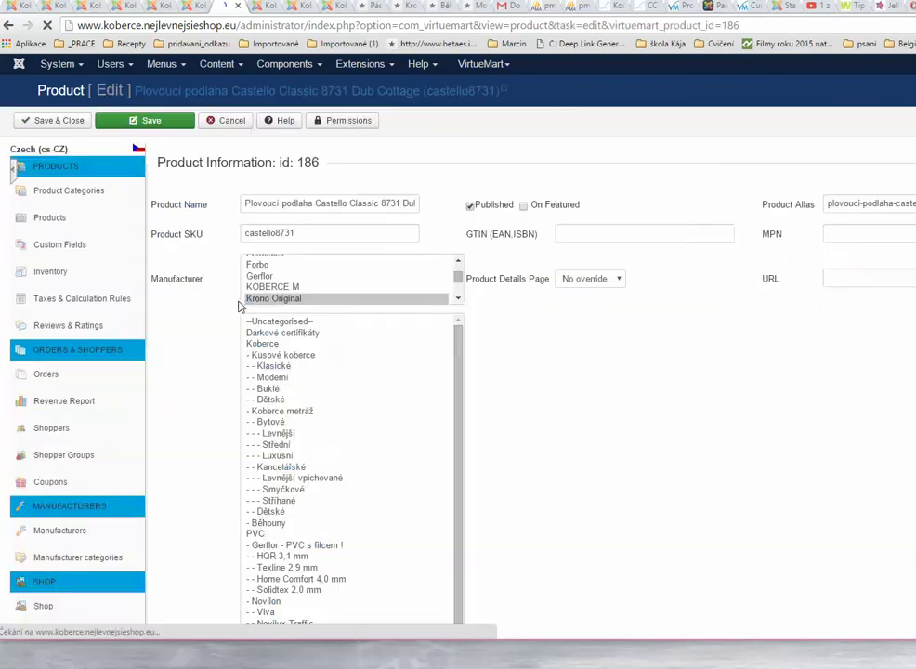
left_click(906, 153)
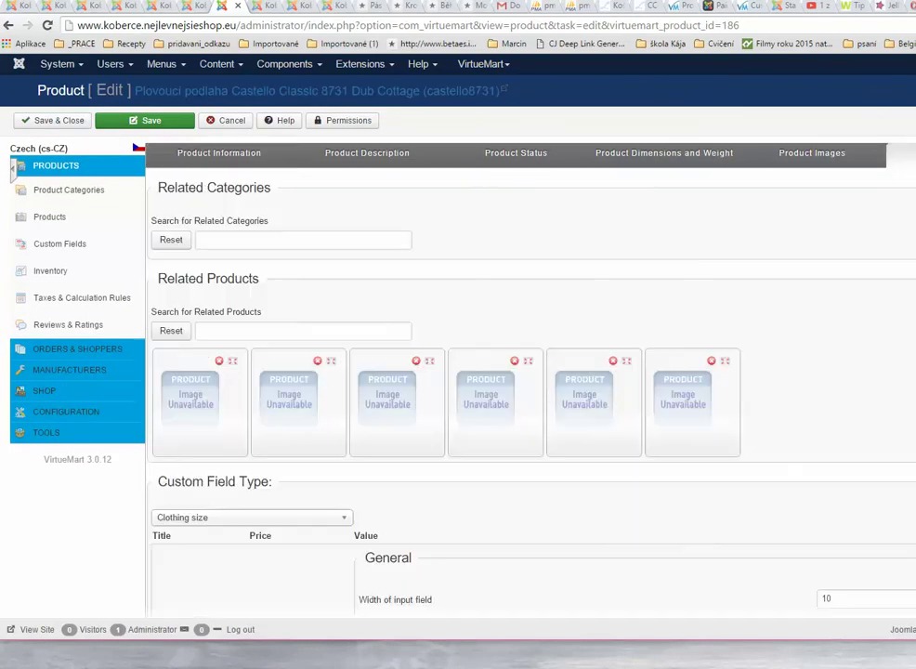
scroll(13, 167, "down", 4)
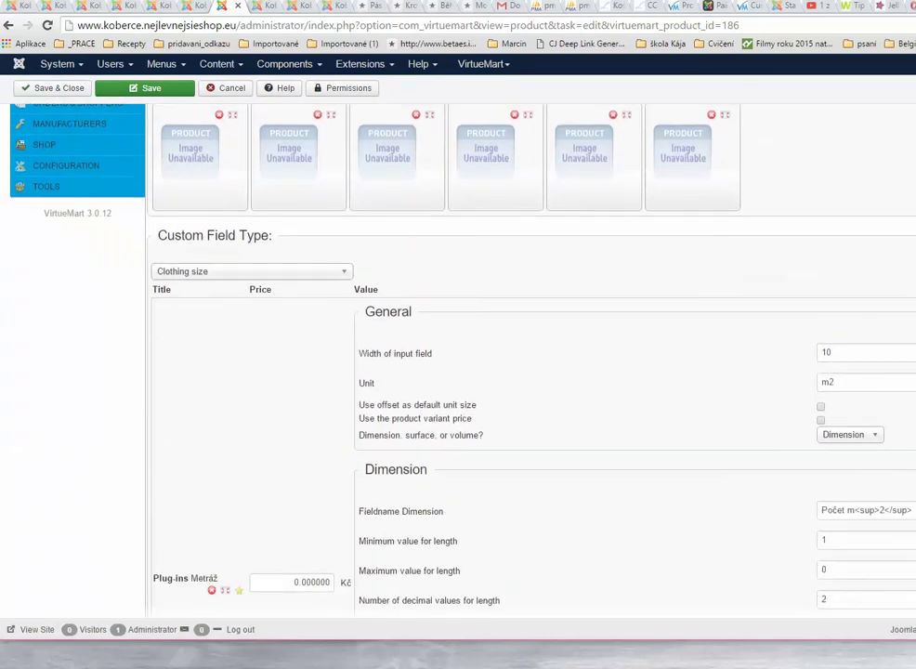
scroll(223, 270, "down", 1)
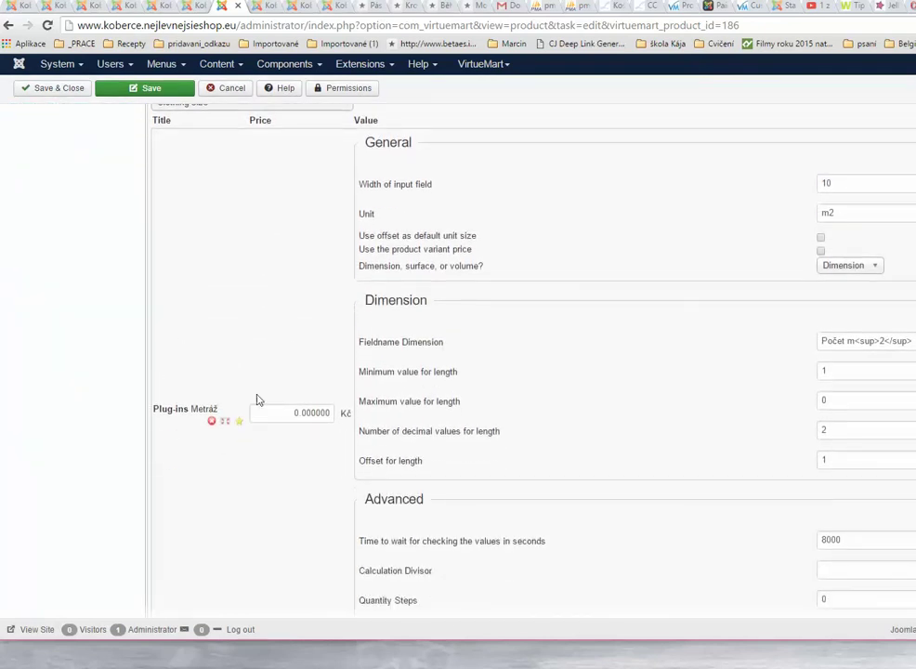
Step: Set the product's custom field type to Metráž
scroll(244, 367, "up", 1)
left_click(229, 173)
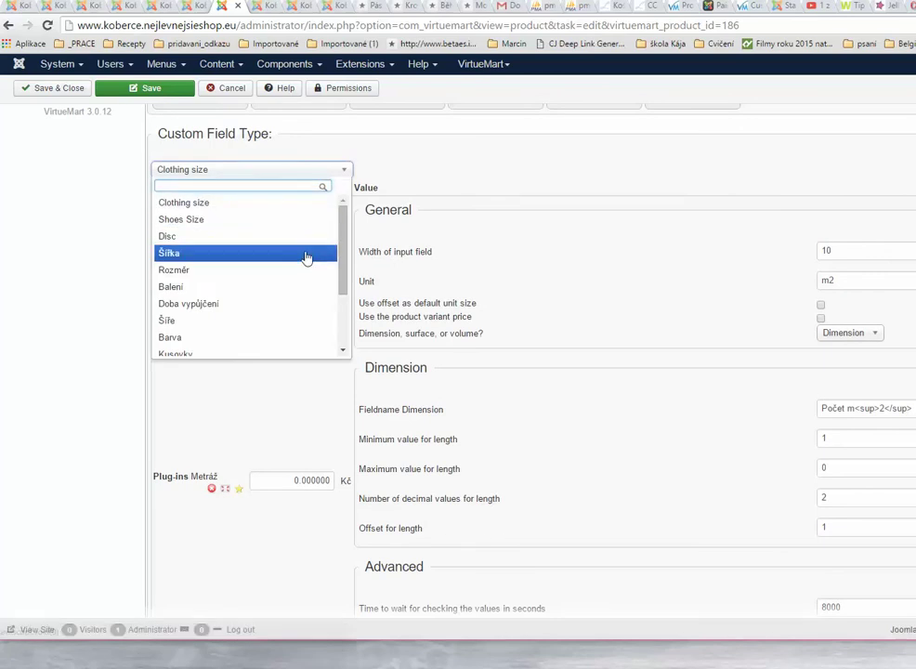
scroll(346, 279, "down", 2)
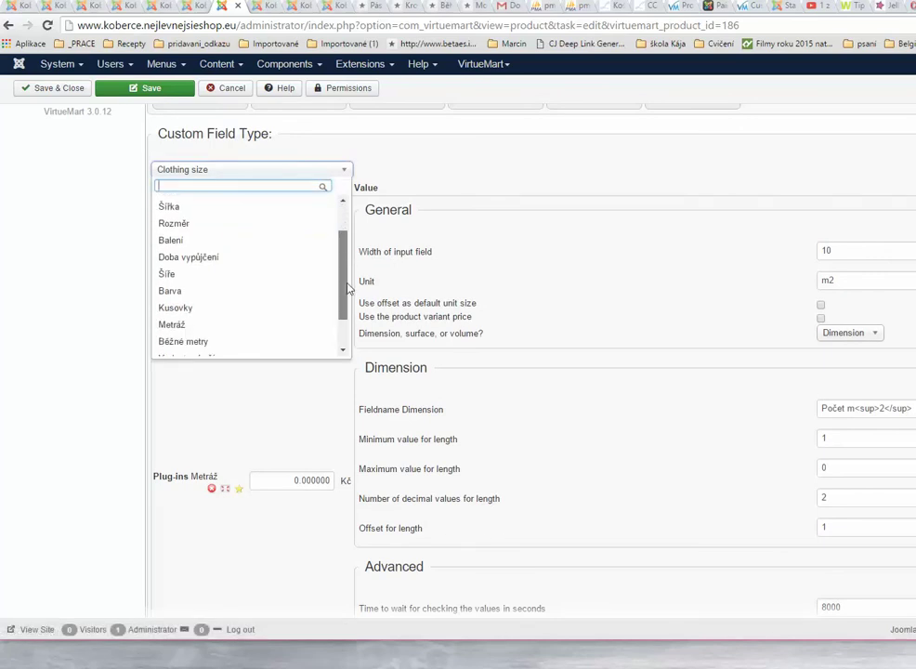
left_click(179, 318)
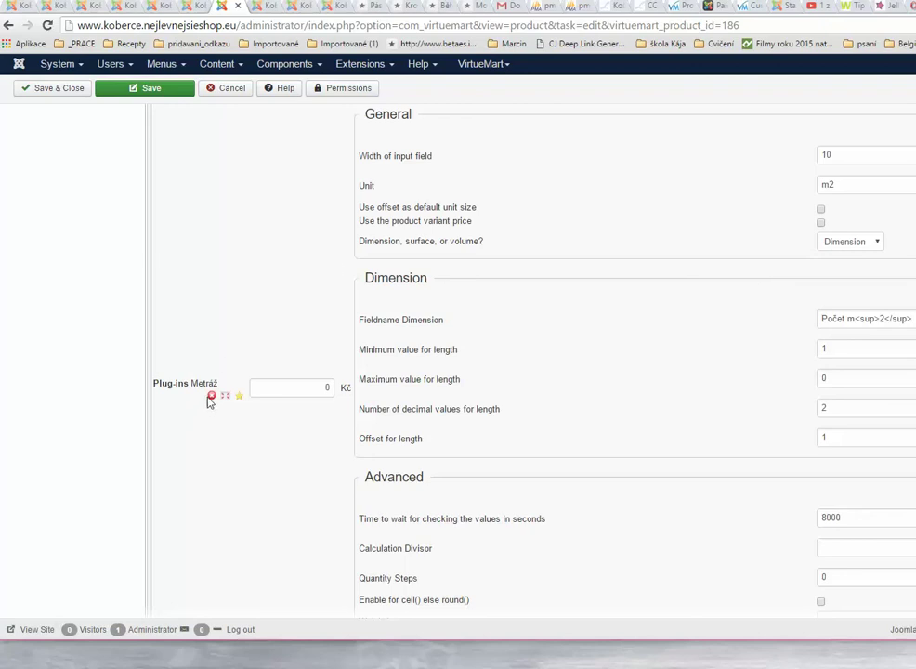
Step: Check the Fieldname Dimension label 'Počet m<sup>2</sup>' and confirm Metráž stays the chosen type
scroll(212, 401, "down", 2)
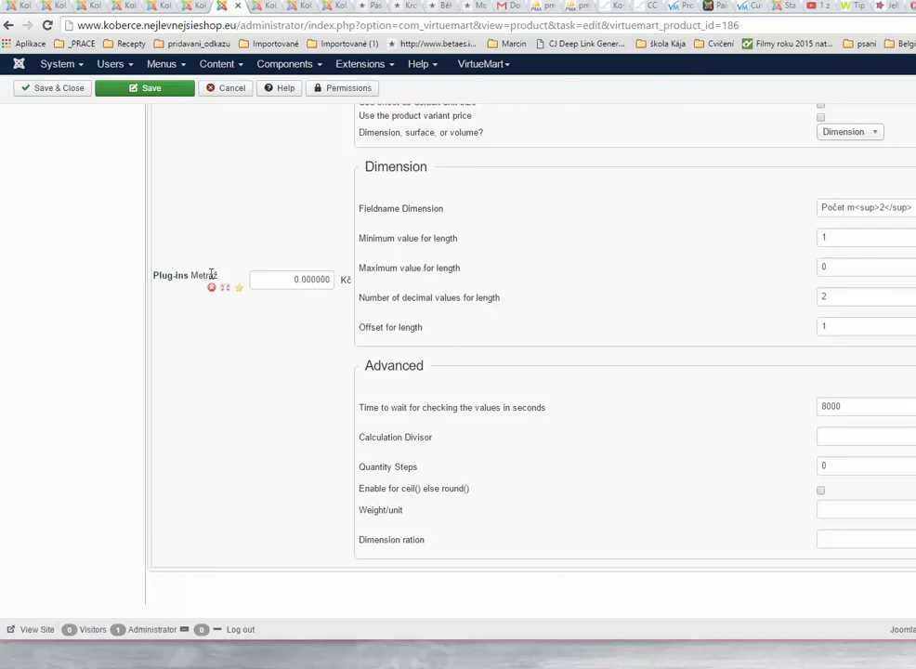
scroll(206, 281, "up", 1)
scroll(206, 284, "up", 2)
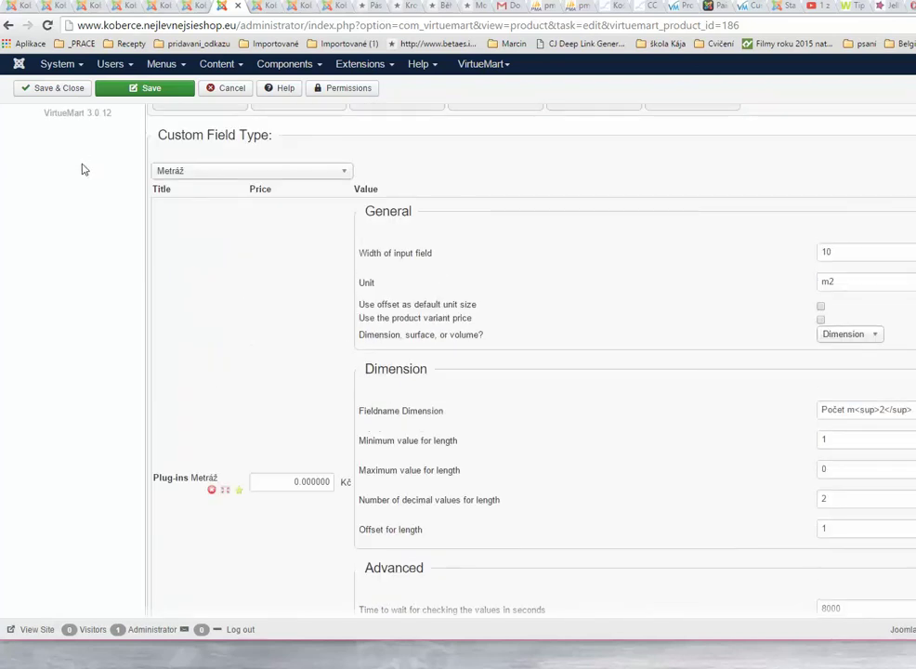
left_click(841, 410)
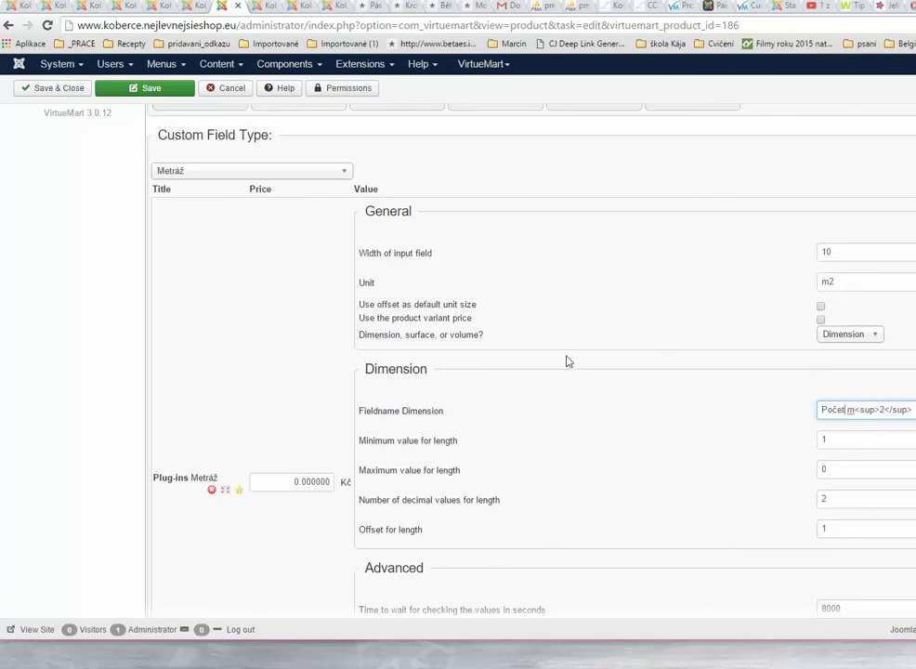
scroll(494, 345, "up", 3)
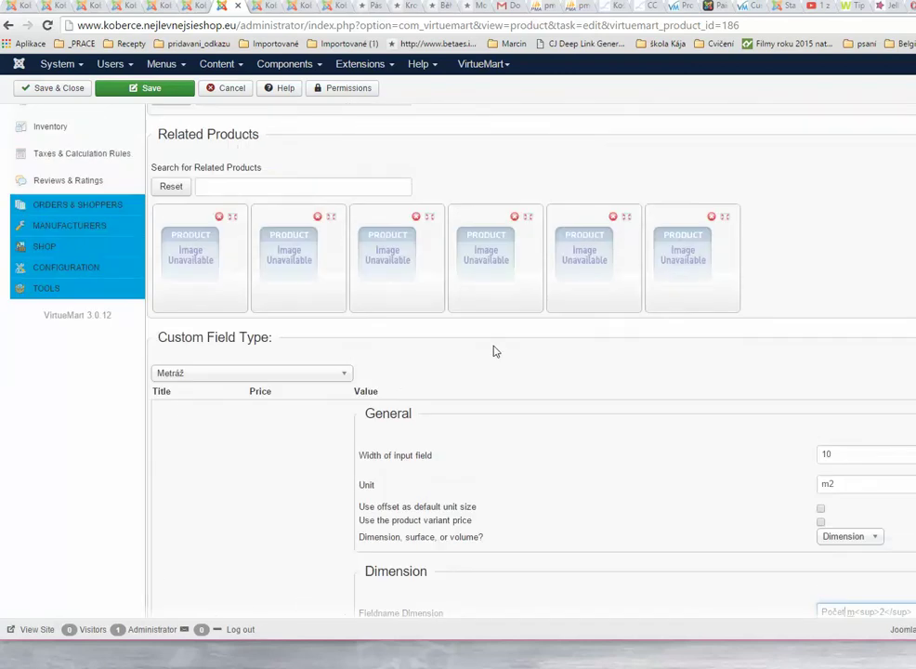
scroll(297, 333, "down", 2)
scroll(372, 324, "up", 1)
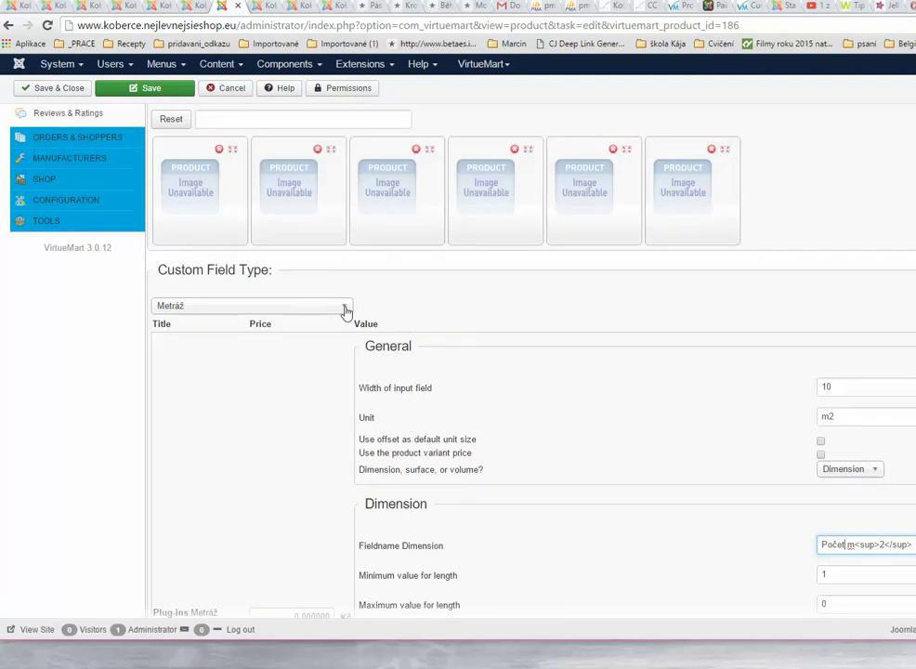
left_click(343, 307)
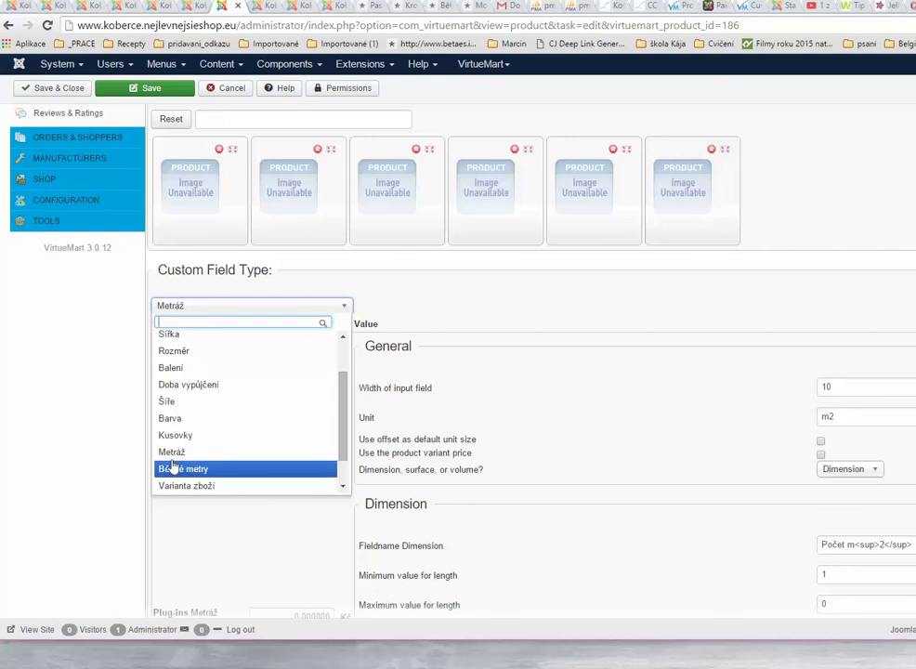
left_click(564, 273)
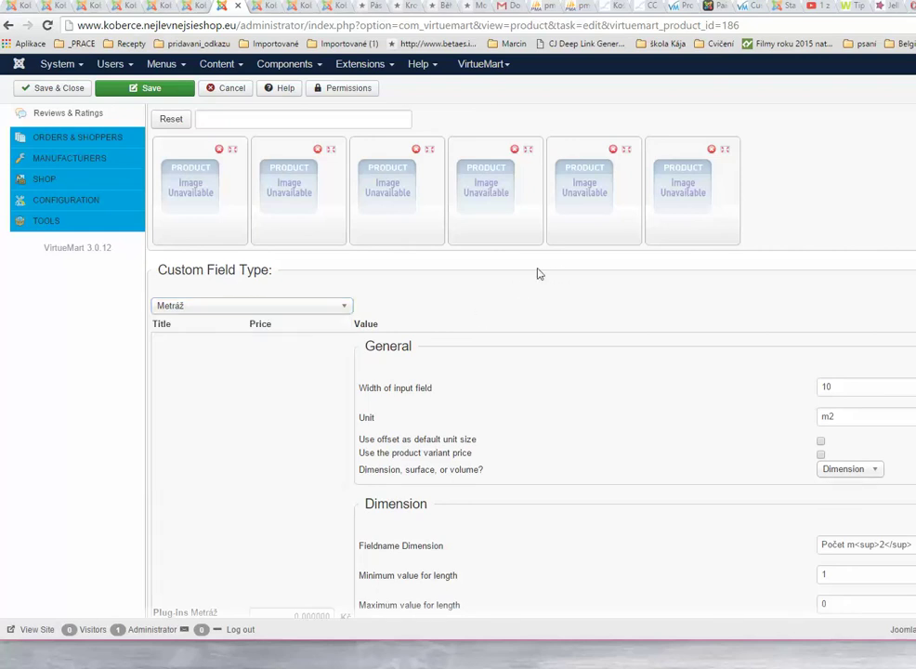
Step: Go to the Běhoun Capitol 11 runner product page in the Koberce shop
left_click(368, 7)
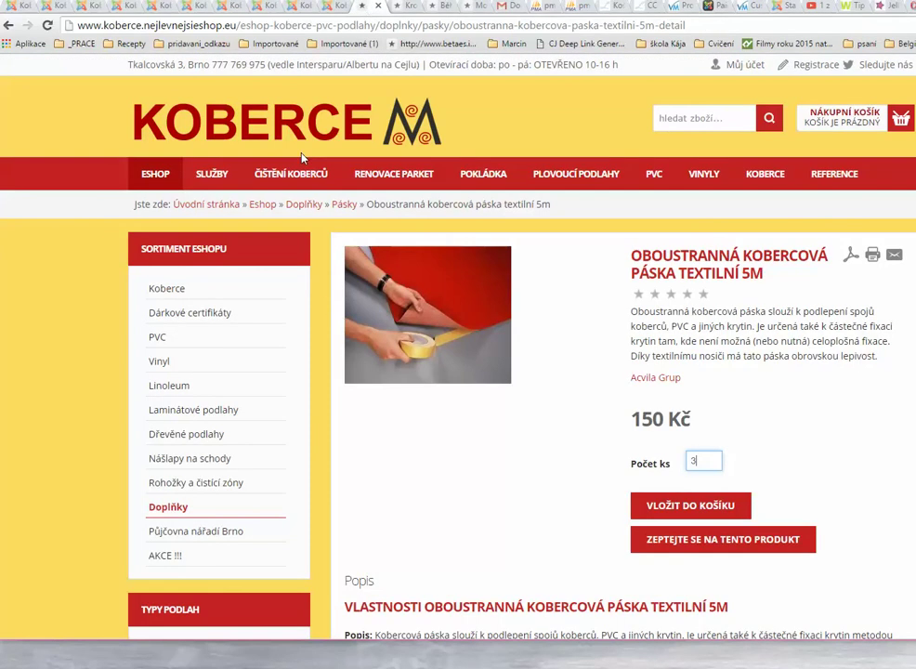
left_click(401, 8)
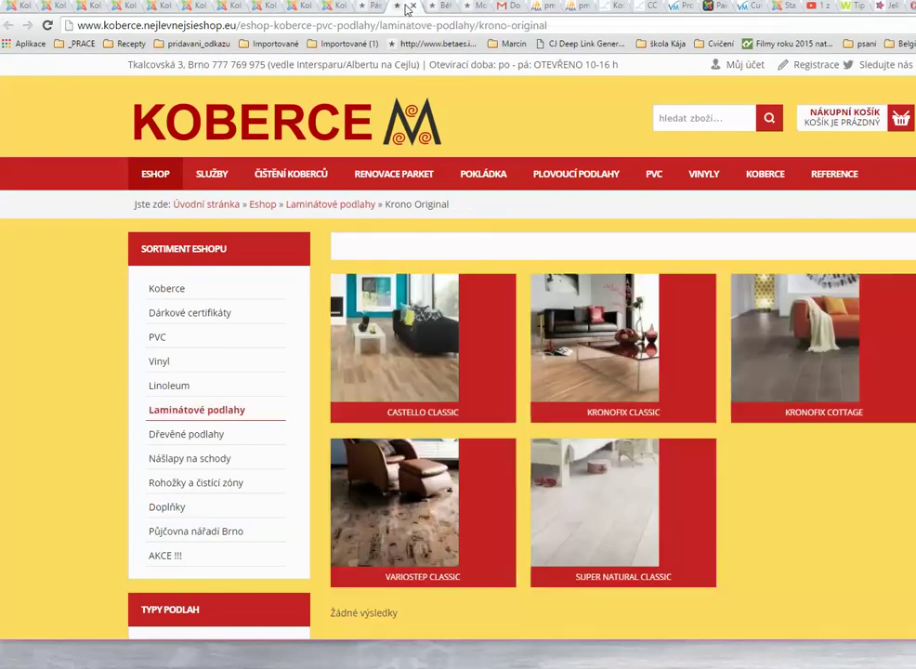
left_click(427, 9)
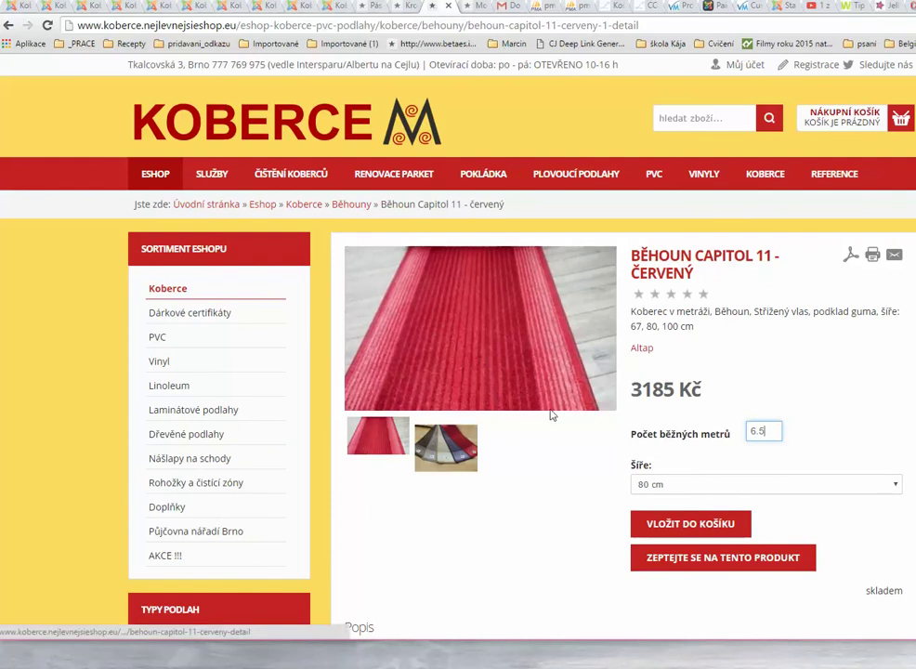
Step: Add the runner in 100 cm width for 3.6 running metres to the cart and view the cart
left_click(695, 488)
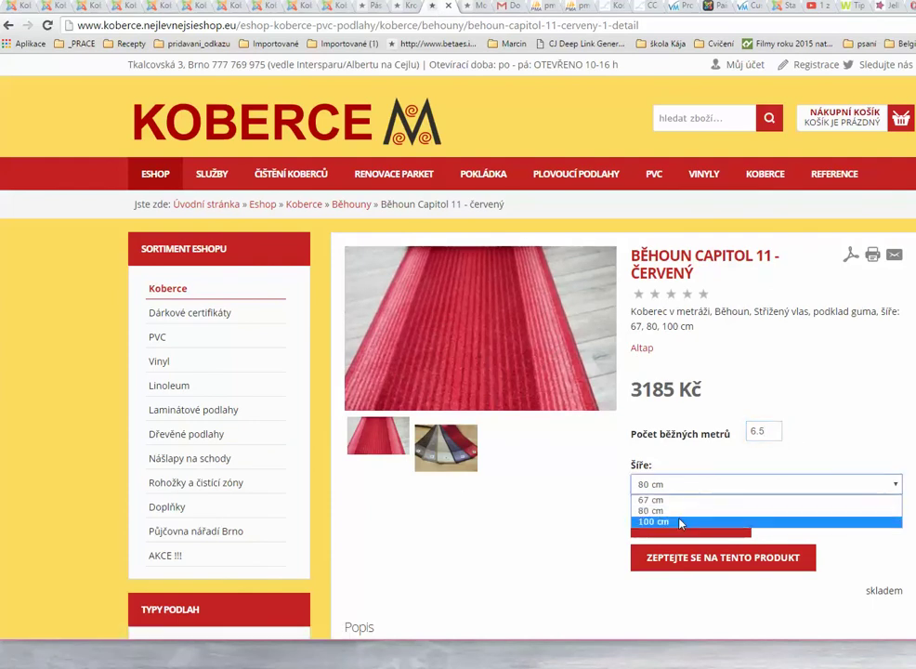
left_click(709, 504)
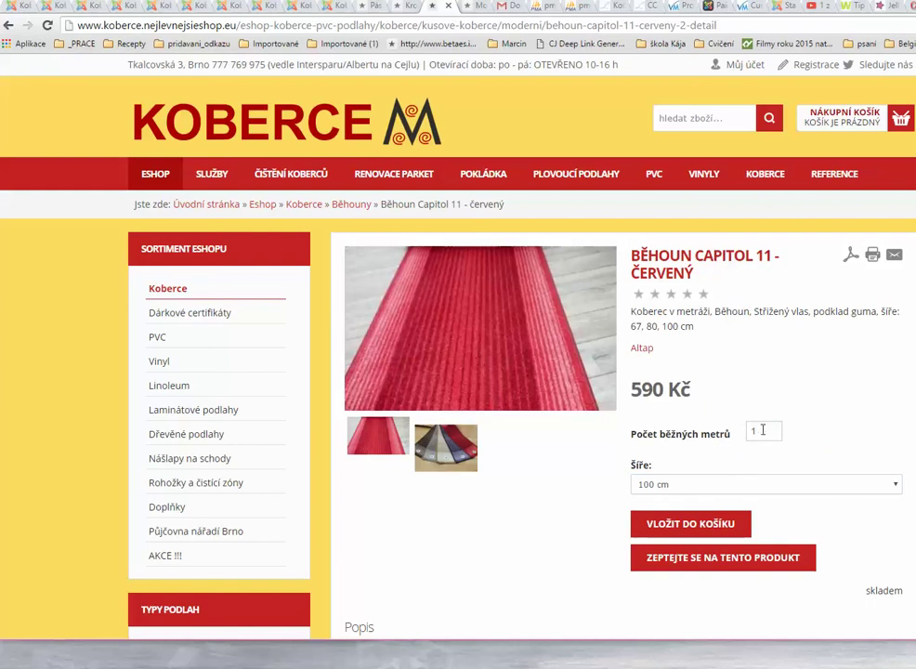
left_click_drag(762, 430, 735, 436)
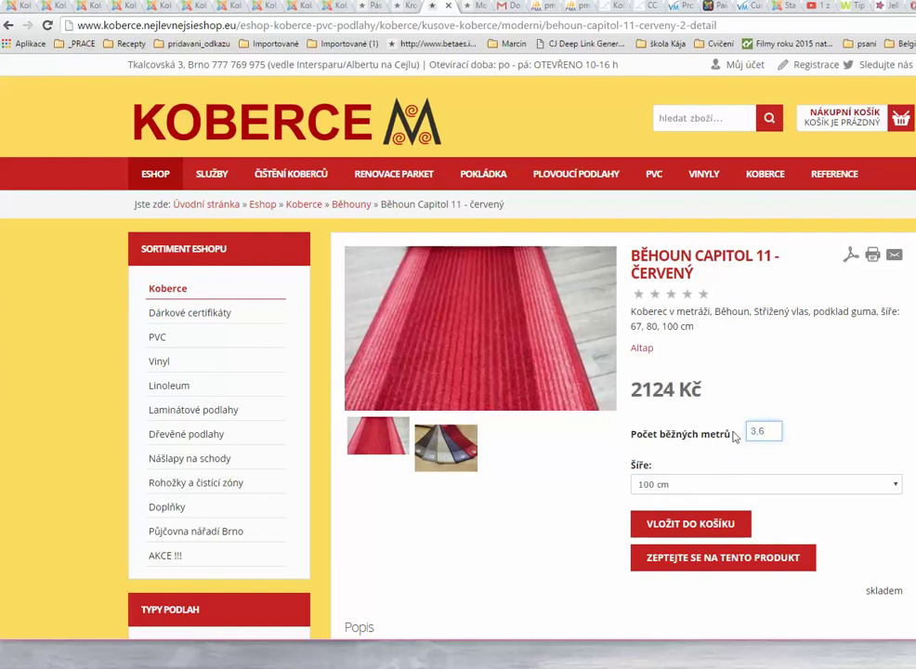
left_click(692, 525)
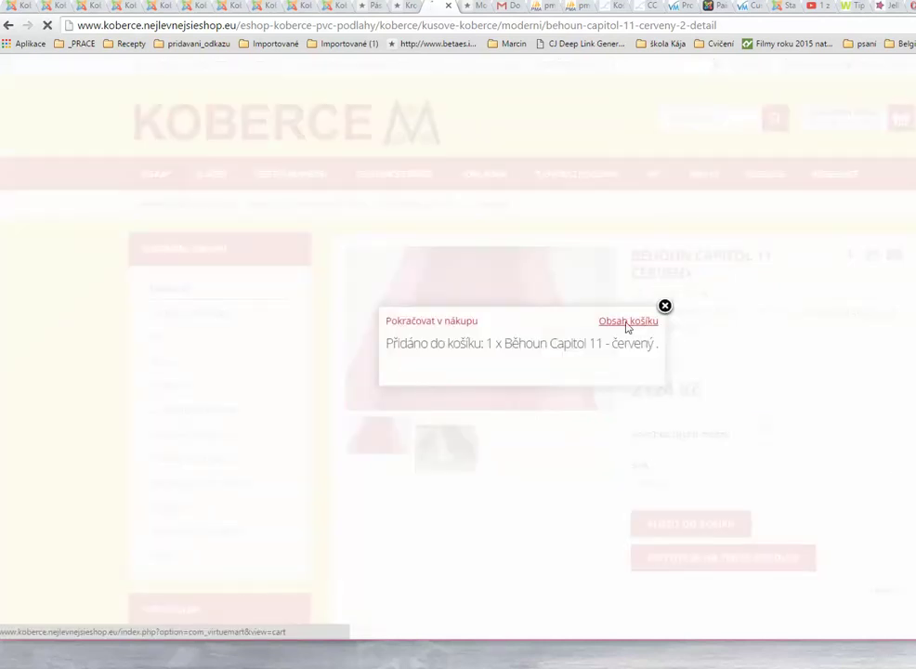
left_click(626, 322)
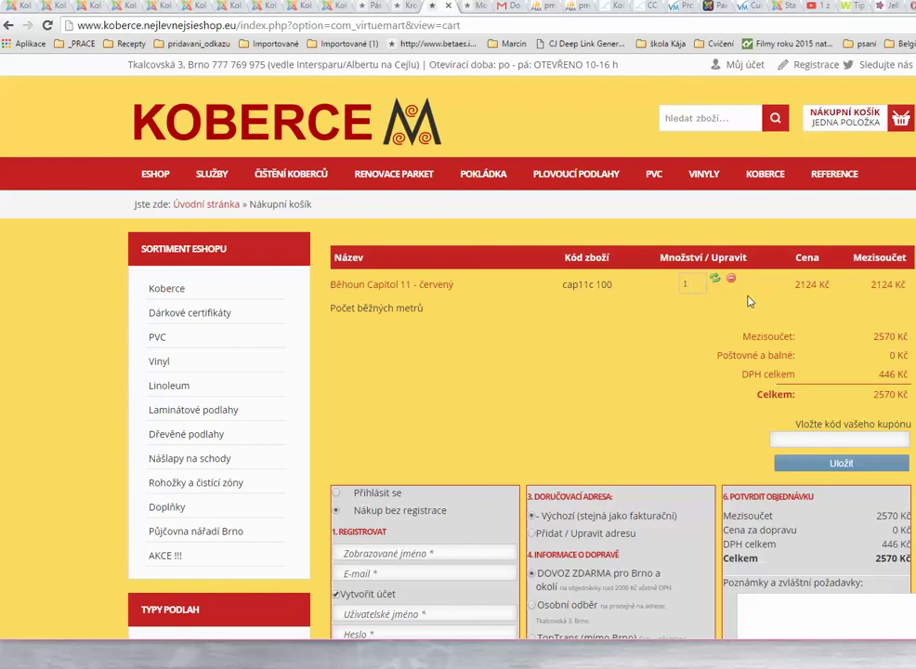
left_click(337, 12)
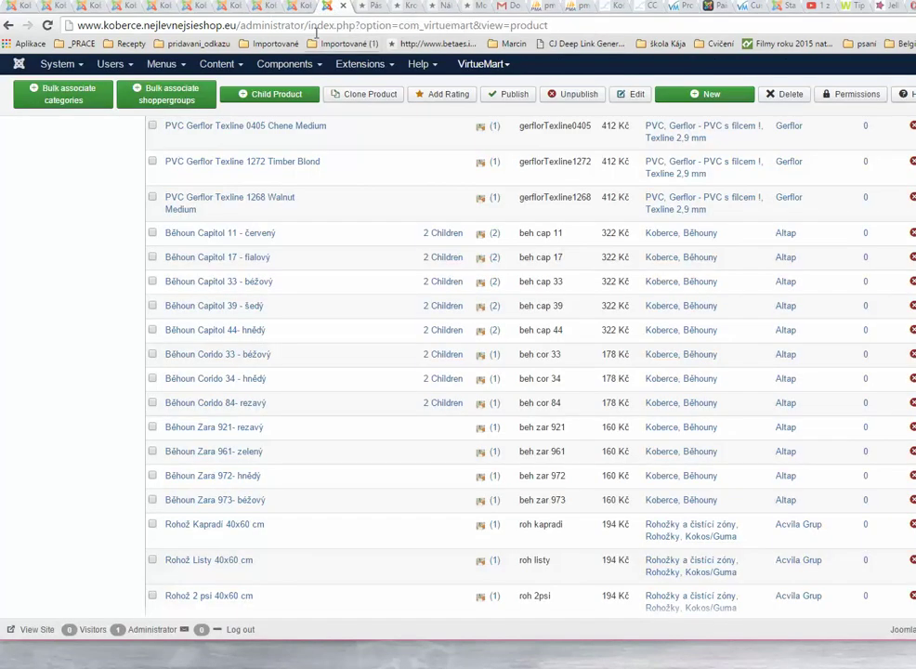
left_click(268, 13)
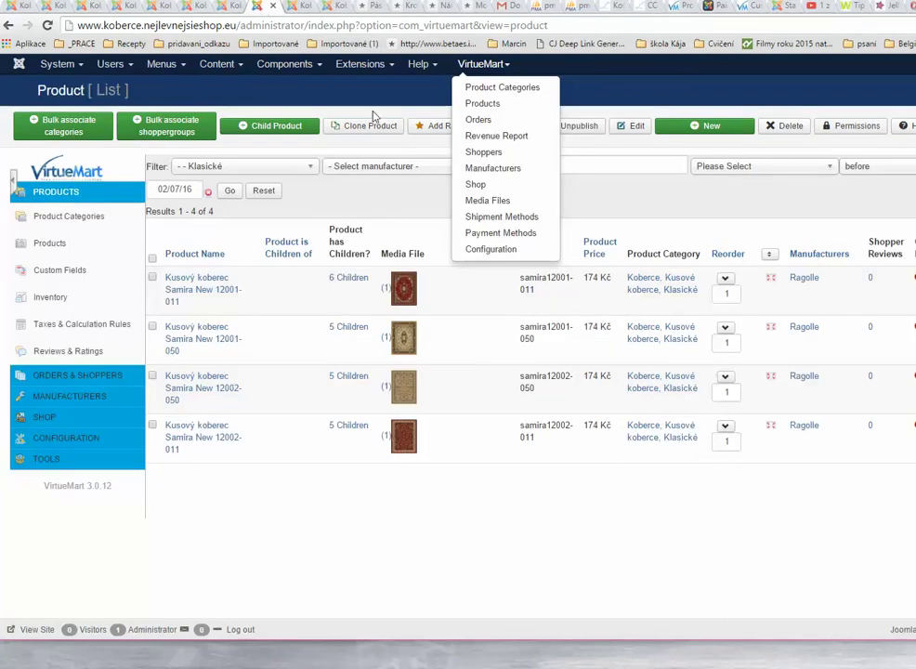
left_click(401, 6)
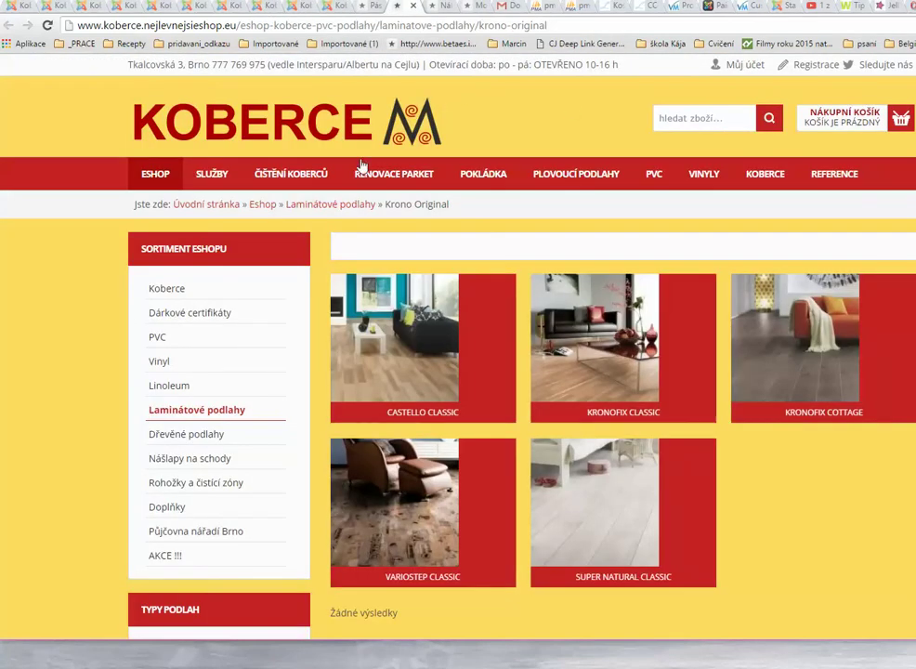
left_click(469, 7)
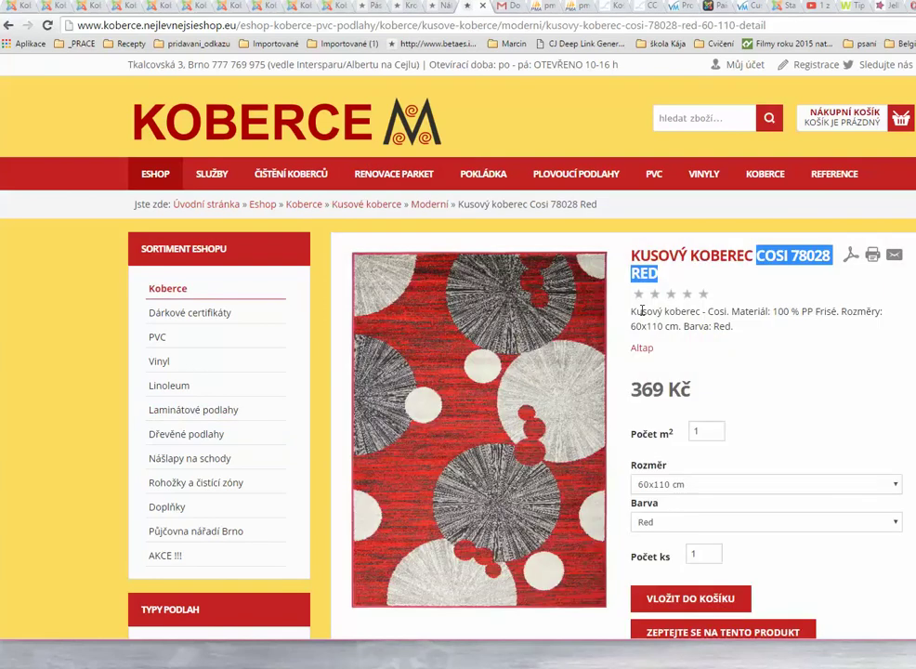
left_click(435, 9)
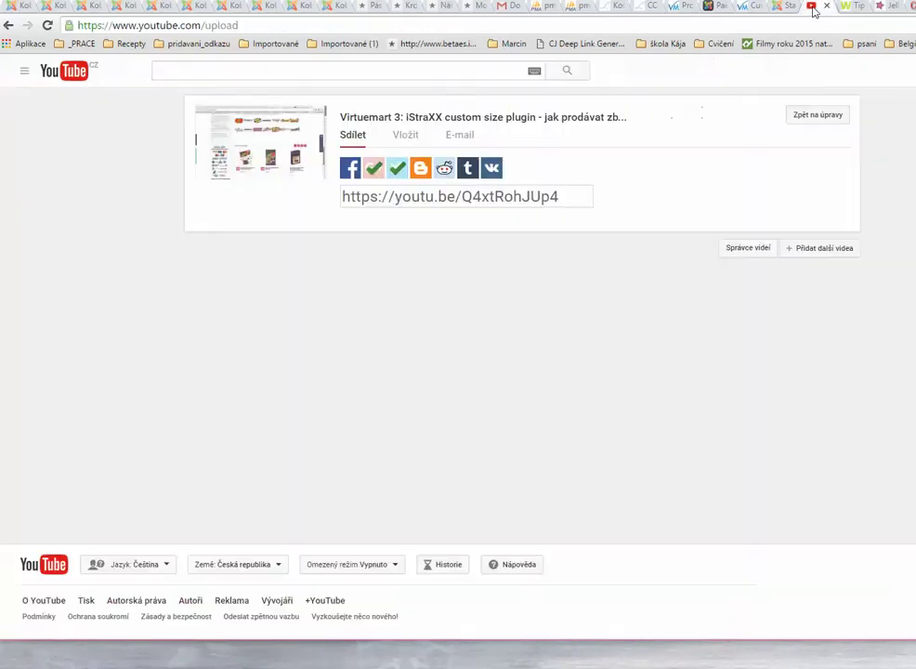
left_click(813, 7)
Step: Open the Tým StaWEBnice channel's main page through Můj kanál in YouTube
left_click(24, 72)
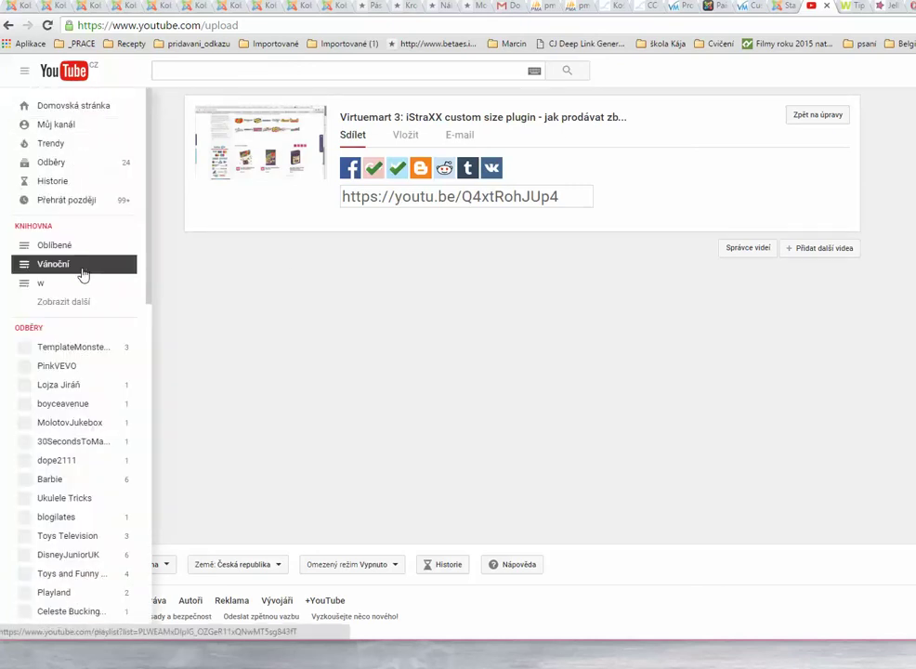
left_click(62, 129)
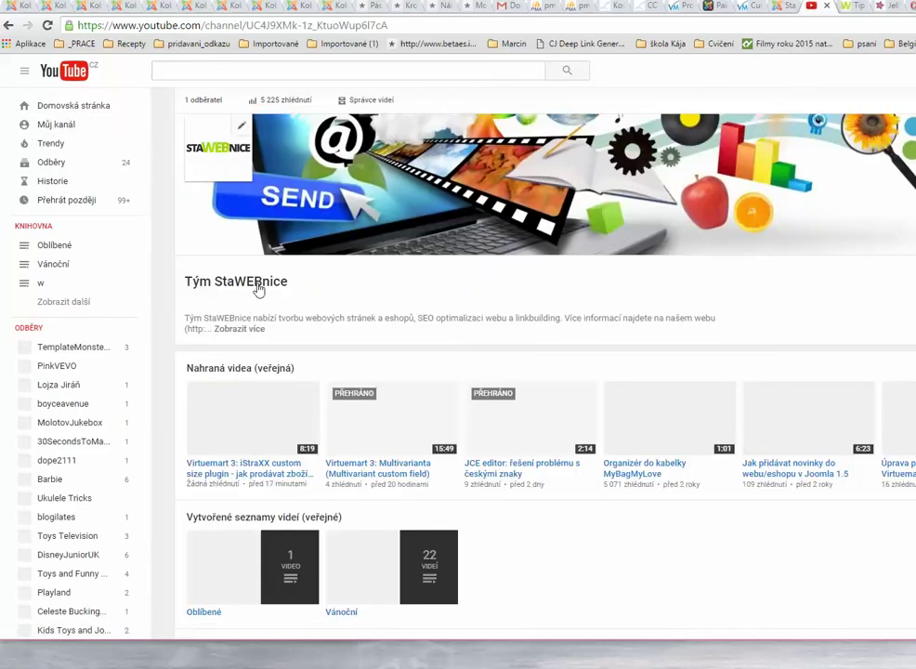
left_click(256, 283)
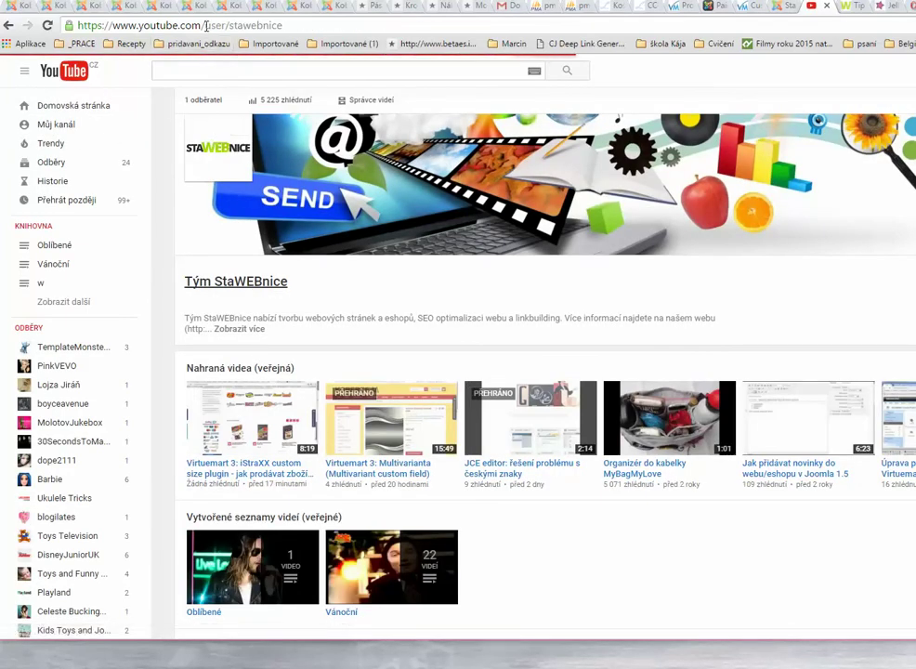